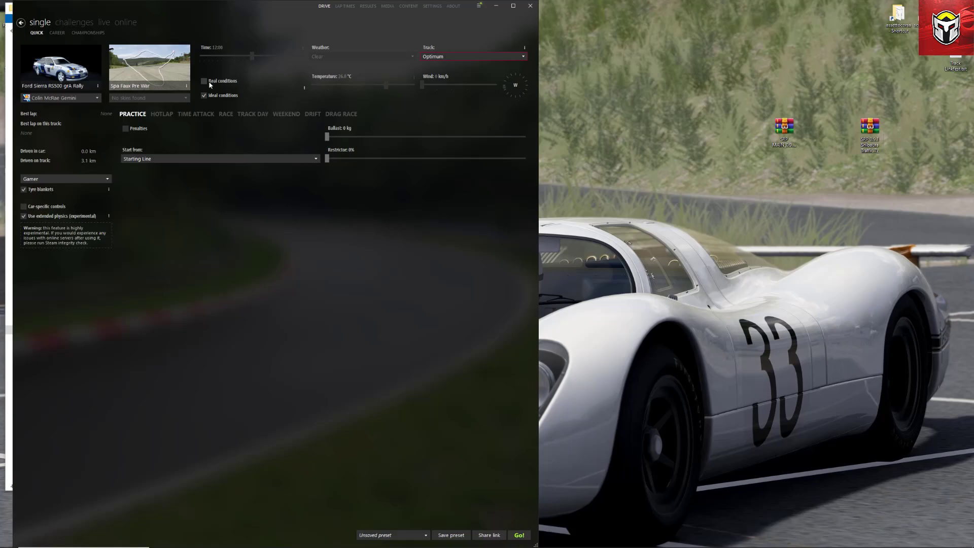
Preview the existing SRP track in the track selection, then keep Spa Faux Pre War as the chosen track.
left_click(149, 66)
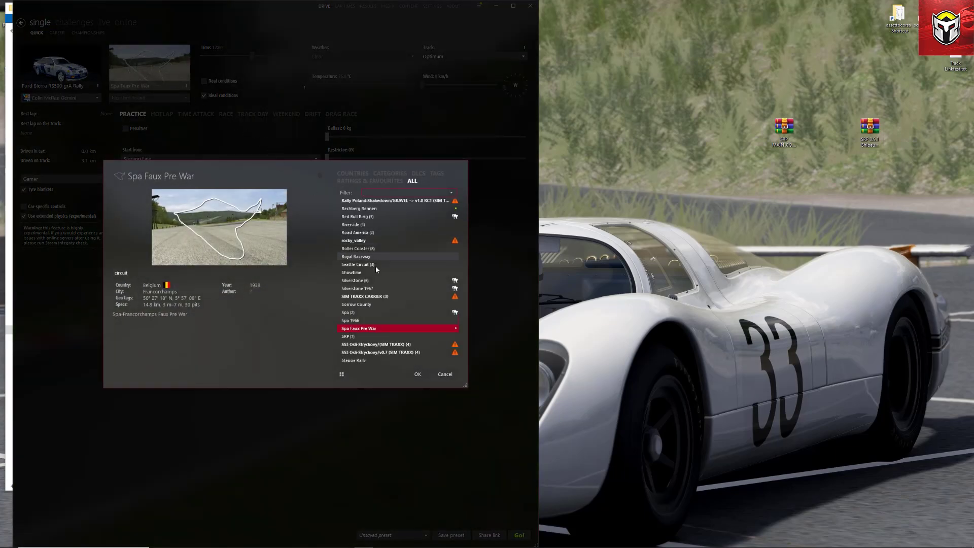
left_click(355, 337)
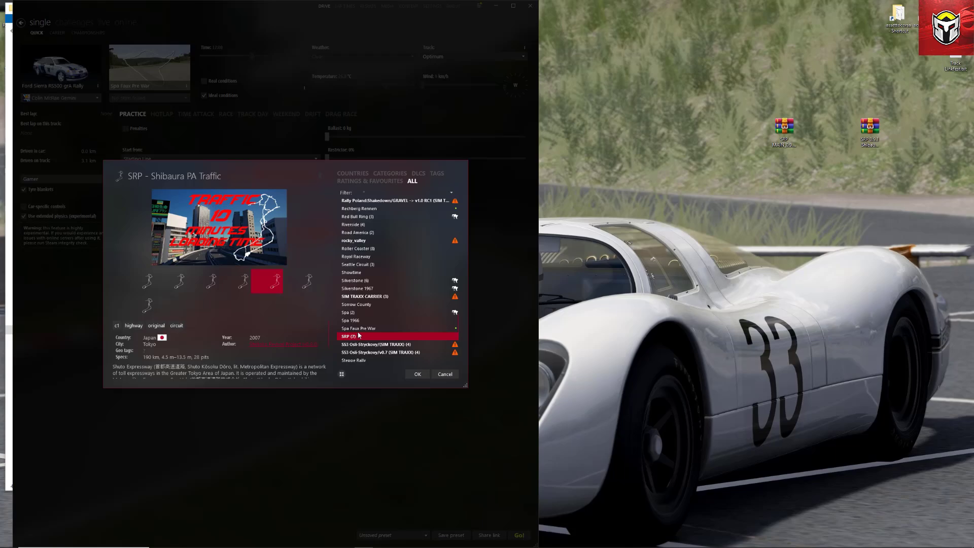
left_click(361, 328)
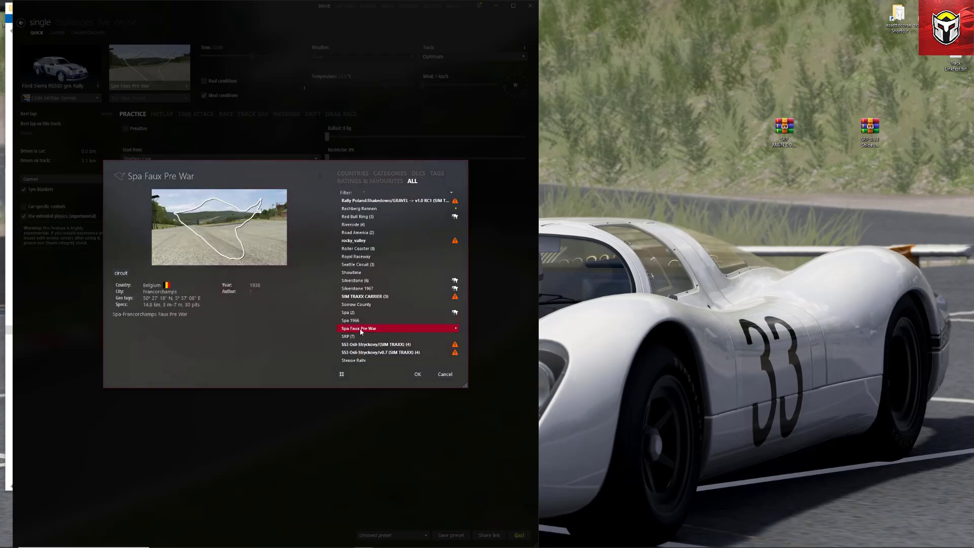
left_click(418, 375)
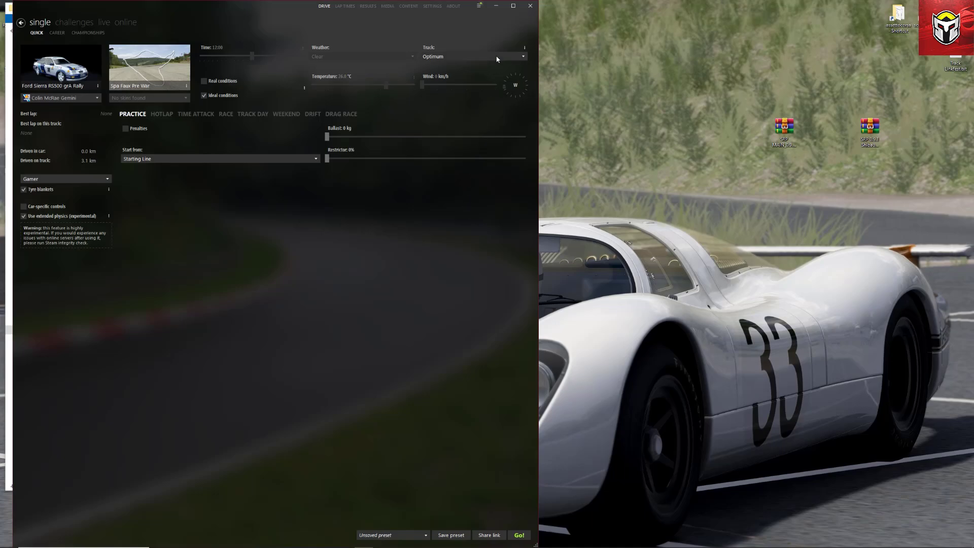
Switch to File Explorer and open the shuto_revival_project_beta folder inside assettocorsa\content\tracks.
left_click(497, 6)
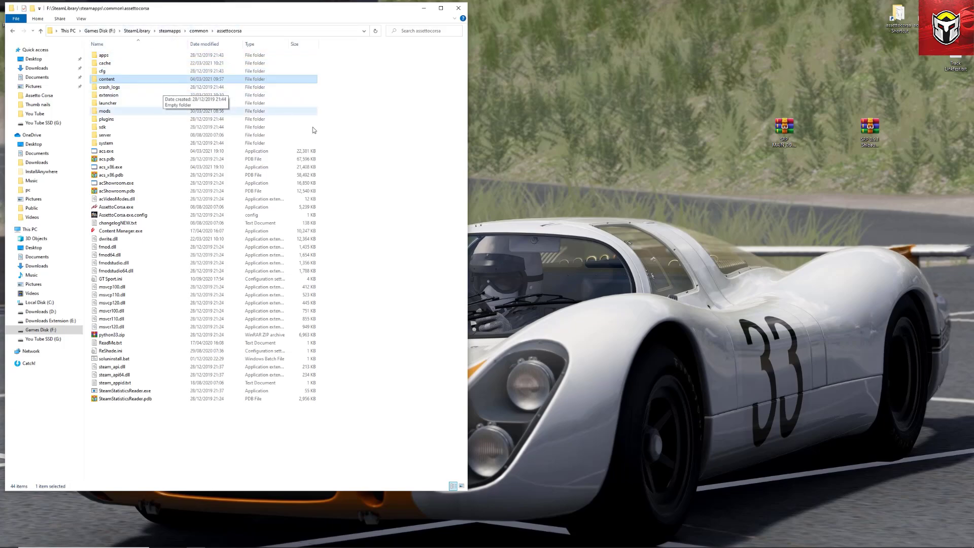
double_click(152, 79)
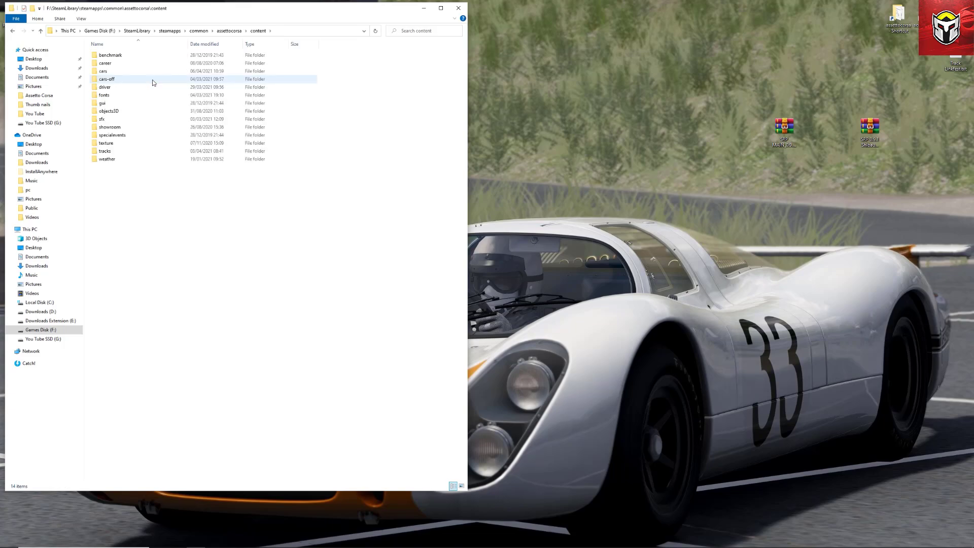
double_click(135, 151)
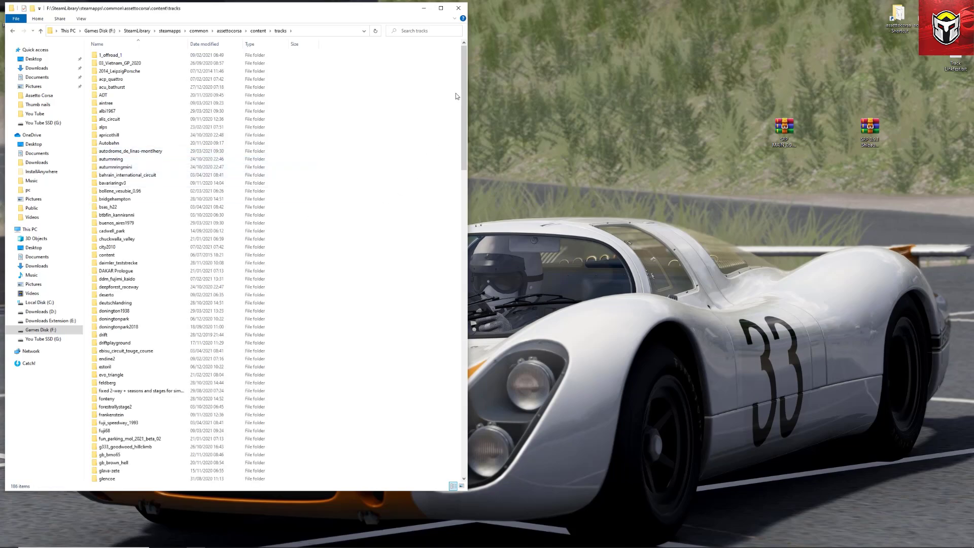
left_click_drag(462, 86, 459, 325)
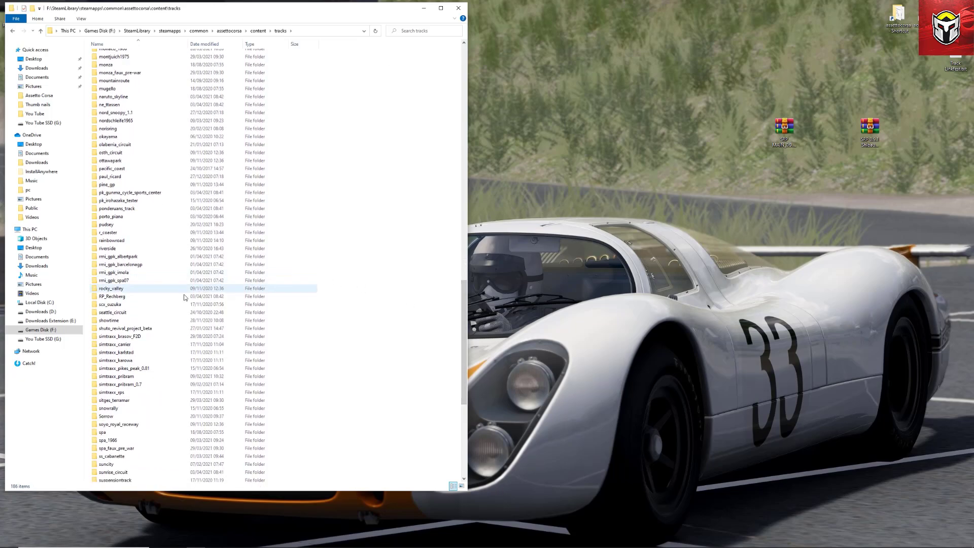
left_click(146, 330)
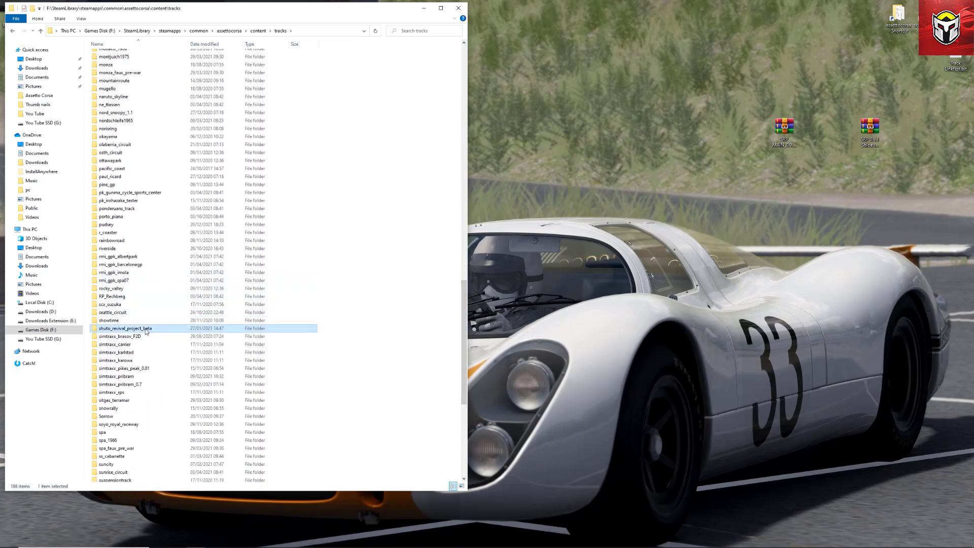
double_click(160, 330)
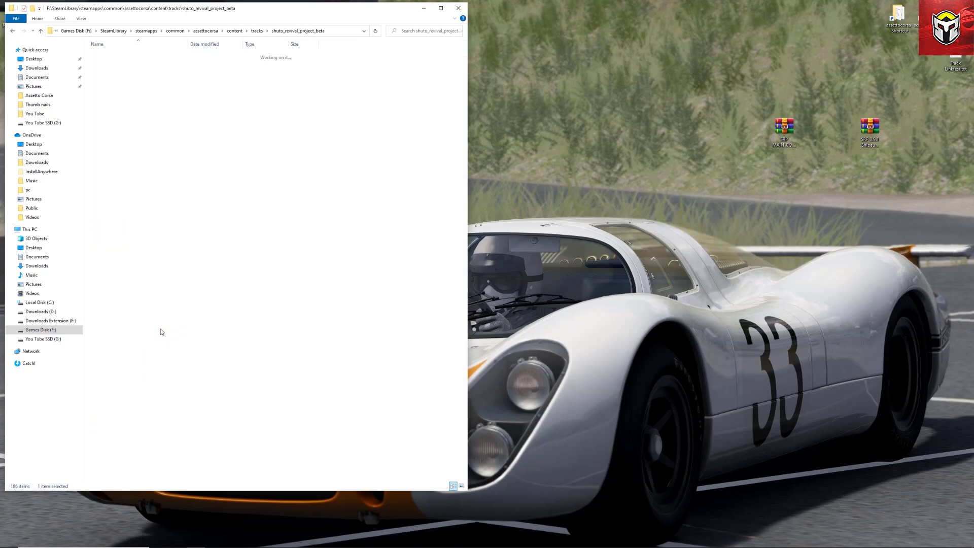
Check the size and contents of the shuto_revival_project_beta folder in its properties, then close them.
right_click(161, 366)
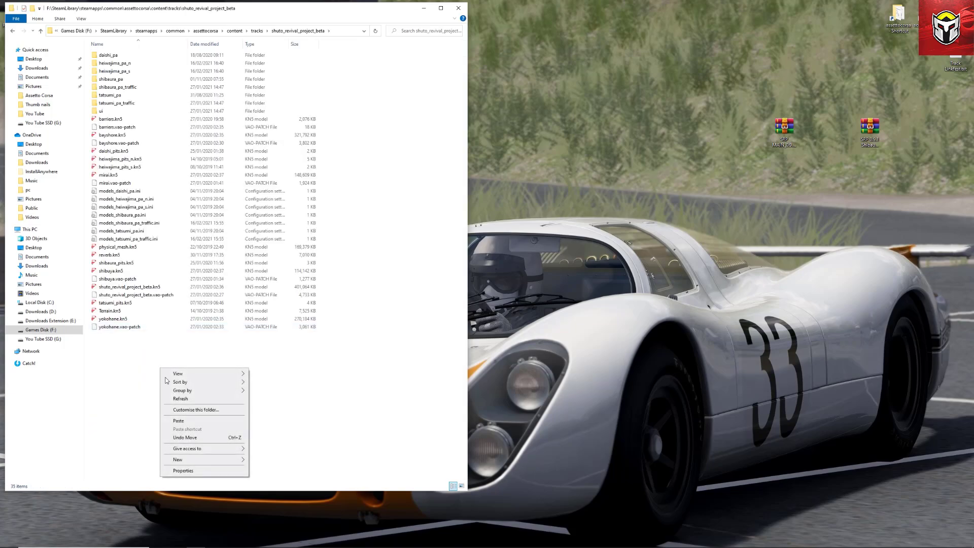
left_click(183, 471)
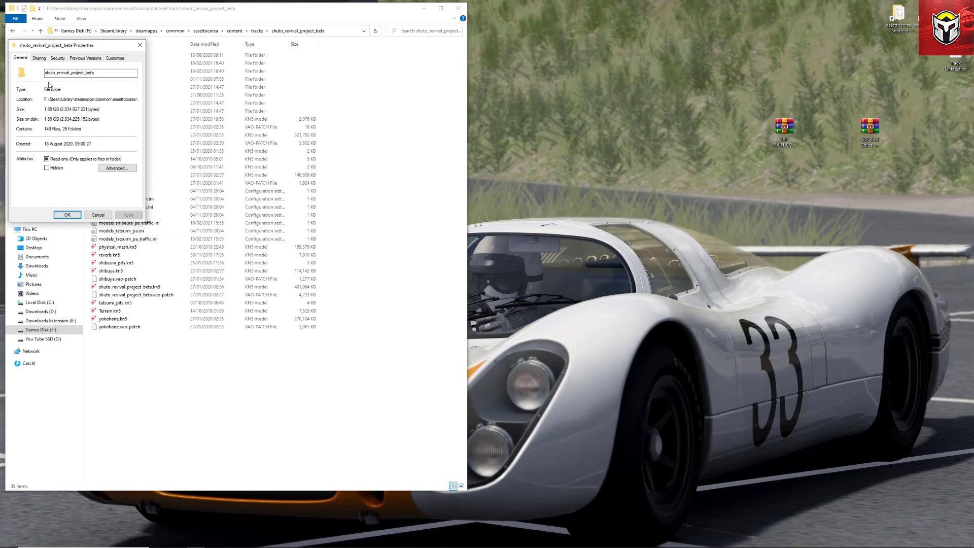
left_click(140, 45)
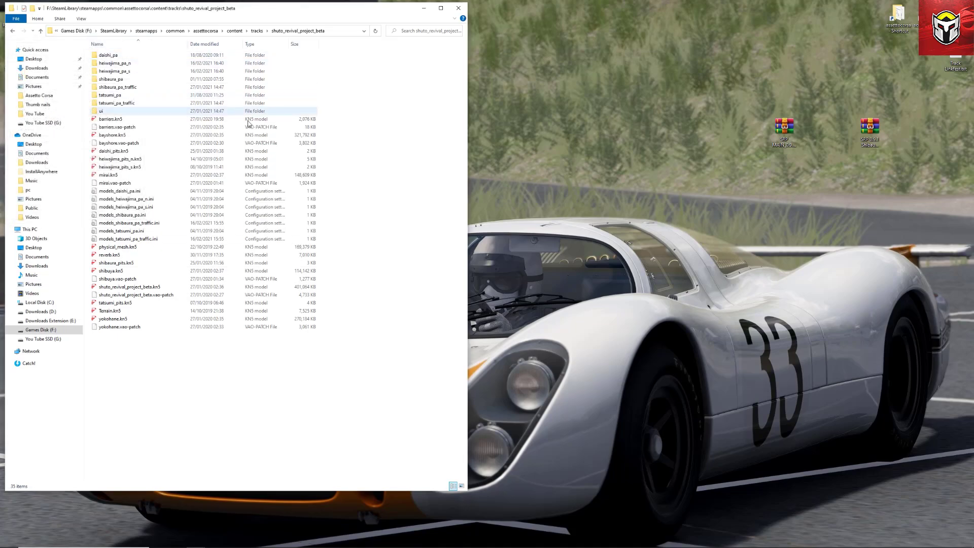
Return to the tracks folder and permanently delete the shuto_revival_project_beta folder.
left_click(41, 31)
scroll(178, 426, "down", 3)
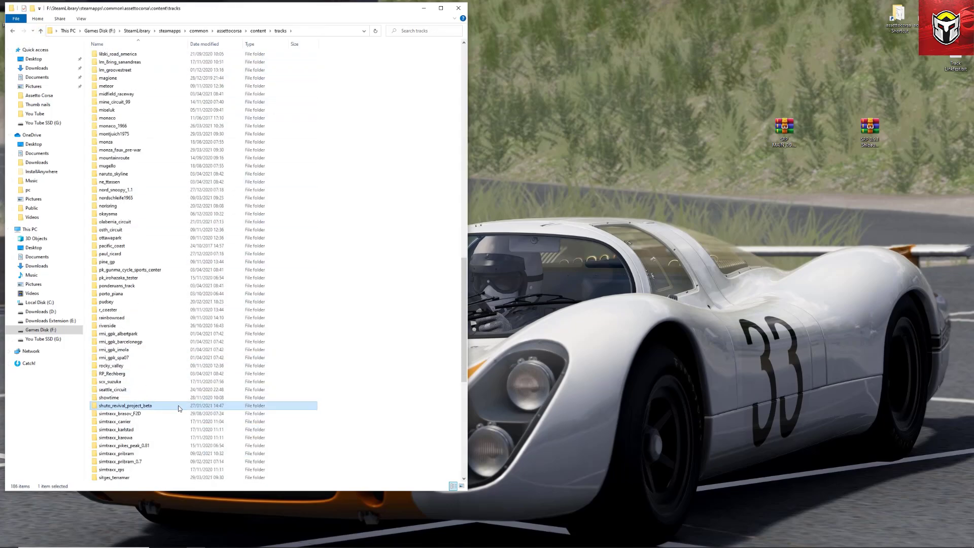
key("Delete")
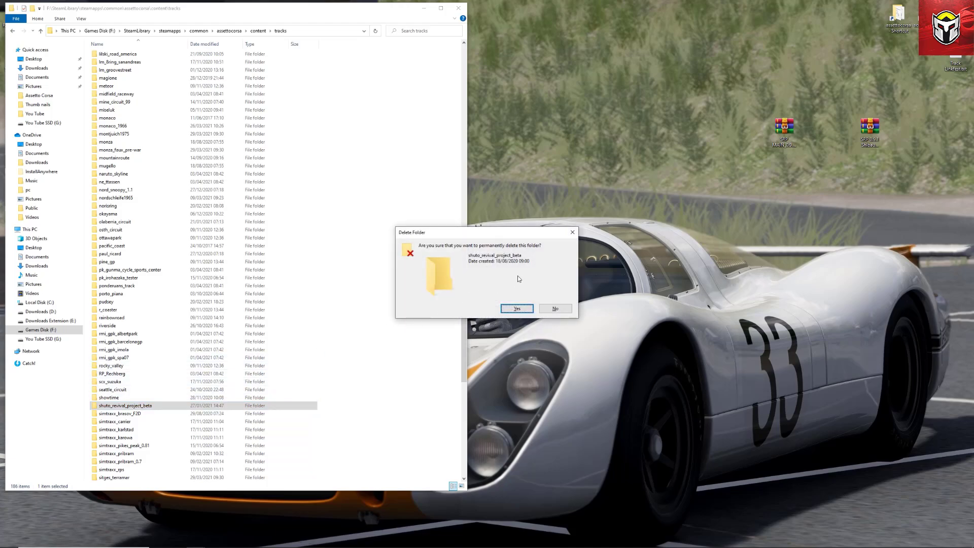
left_click(517, 308)
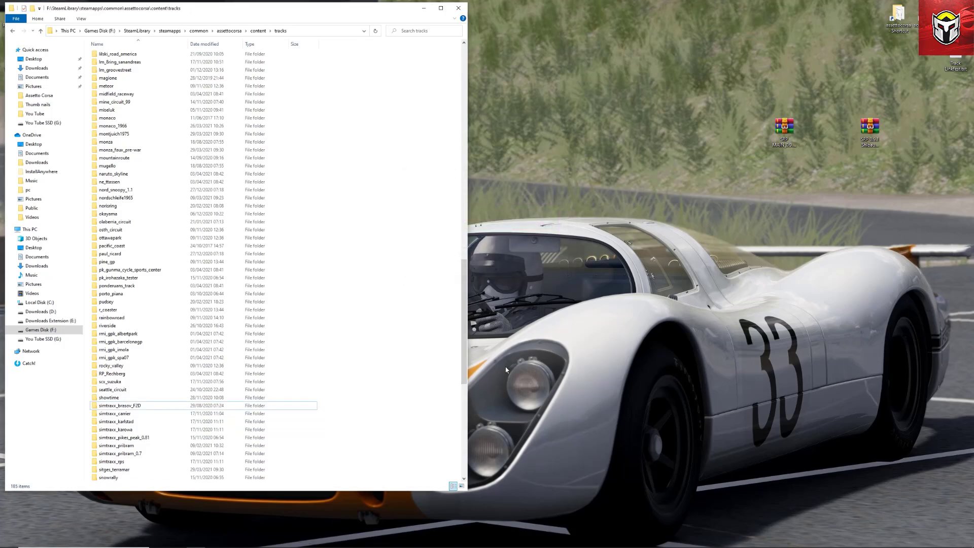
Switch to Content Manager and check the track list around Spa Faux Pre War for the old SRP entry.
left_click(363, 544)
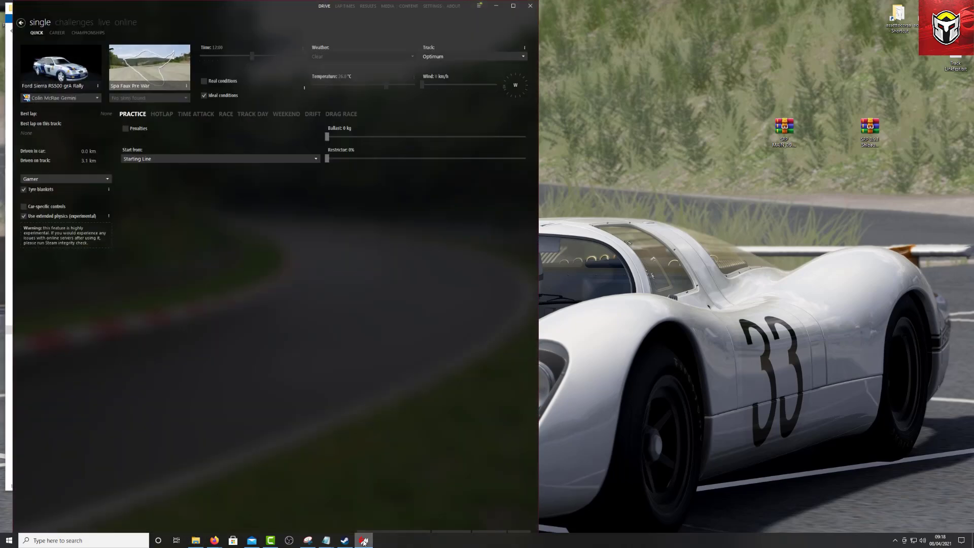
left_click(150, 66)
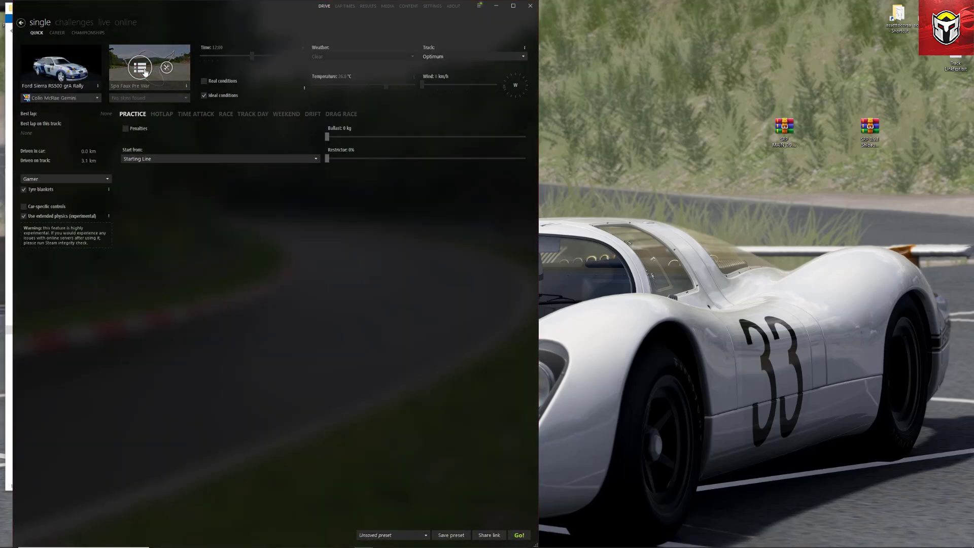
left_click(389, 327)
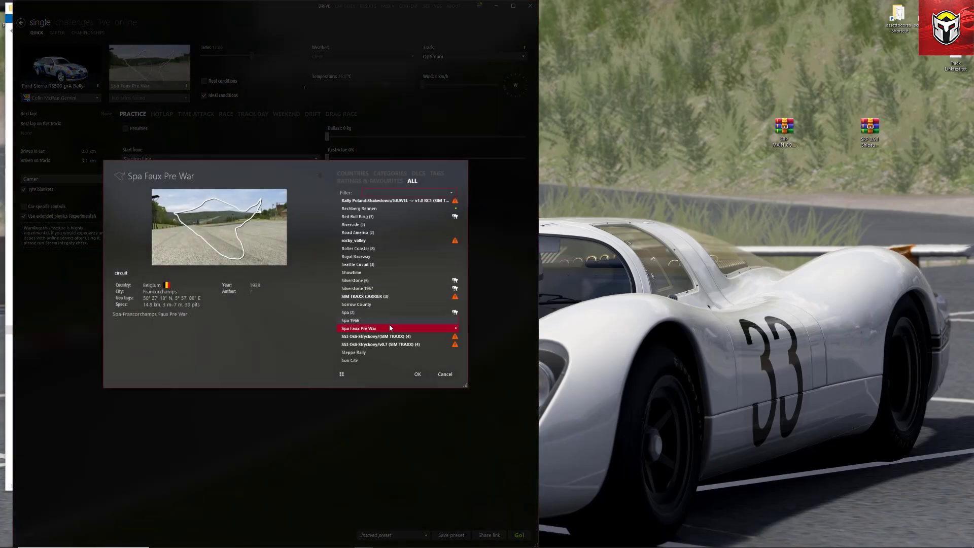
left_click(383, 337)
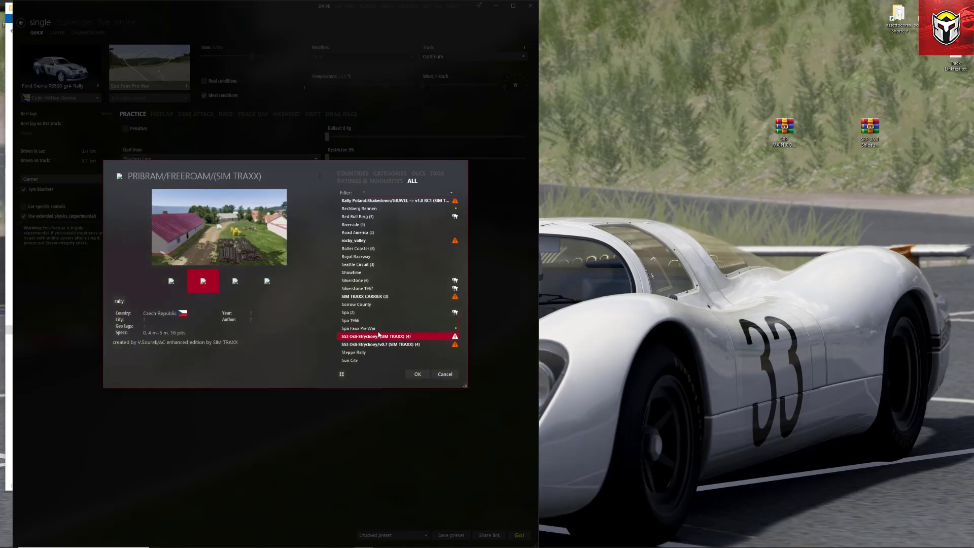
left_click(379, 329)
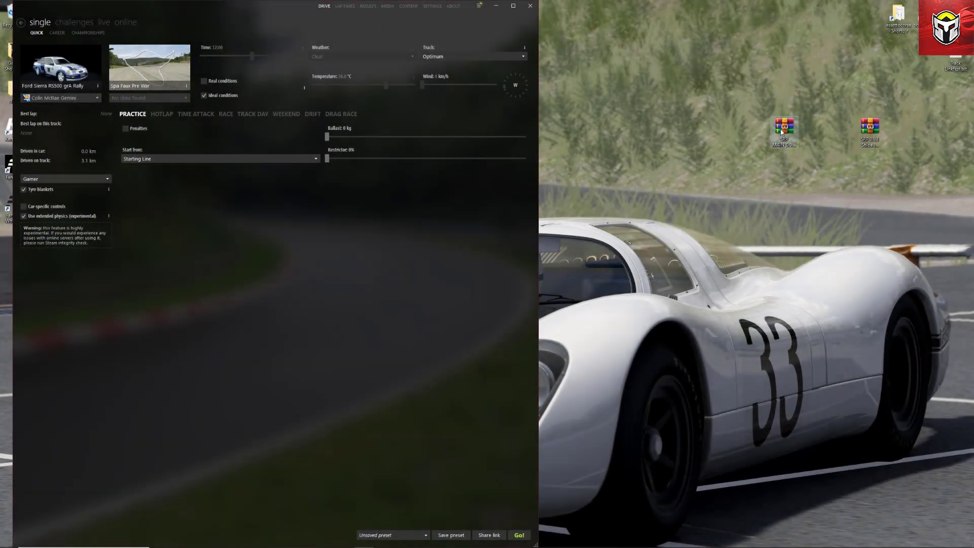
Install Shutoko Revival Project 0.9.1 with all its layouts from SRP MAIN_0.9.1_OFFICIAL.7z on the desktop, then clear the completed download.
left_click_drag(782, 131, 413, 229)
left_click(480, 5)
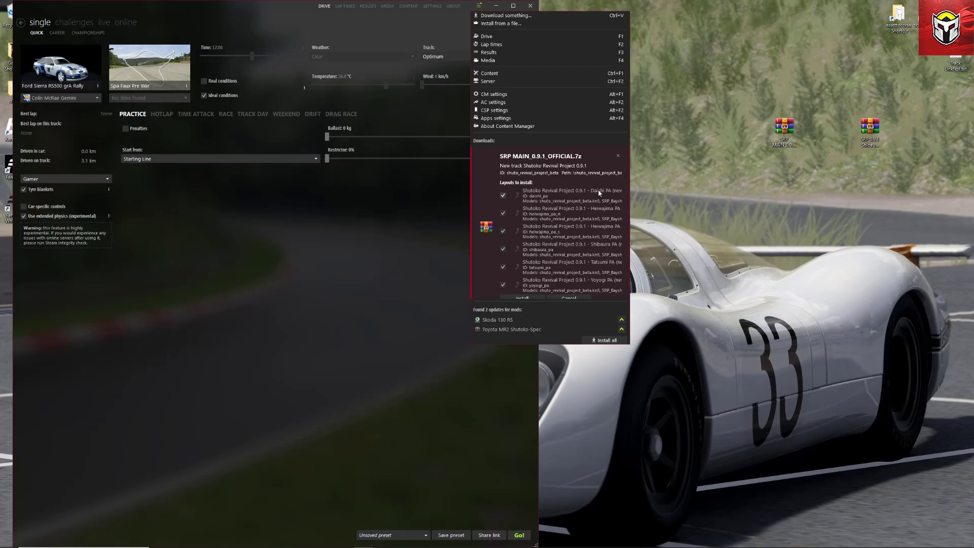
scroll(597, 196, "down", 1)
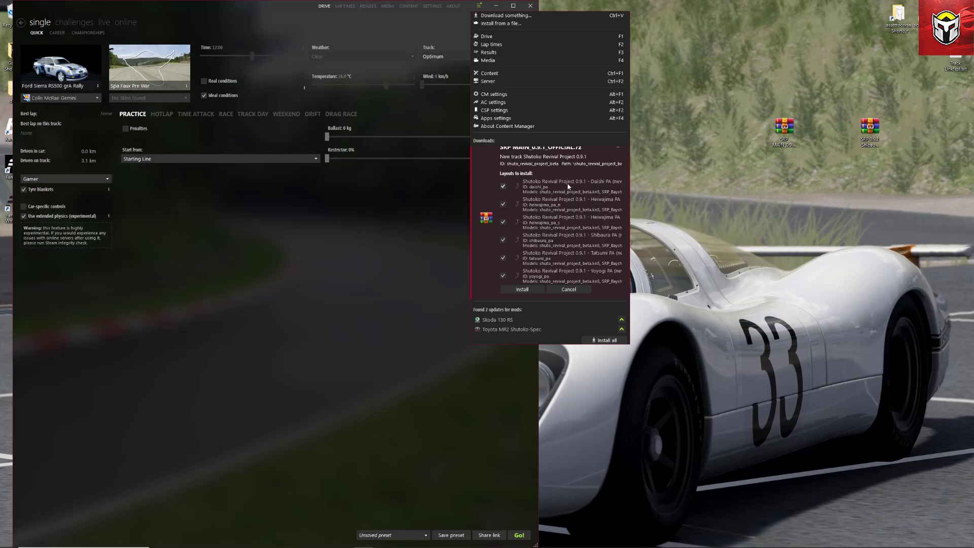
left_click(525, 291)
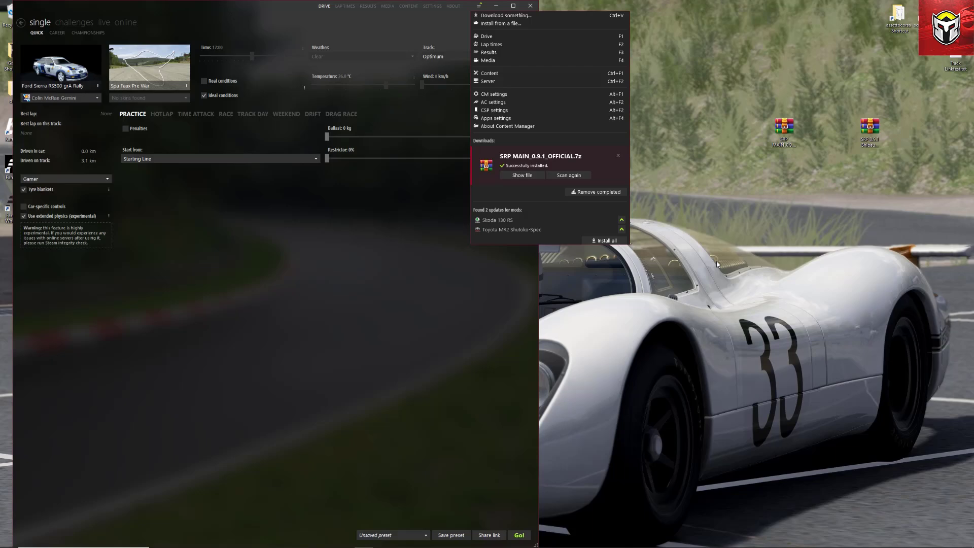
left_click(592, 191)
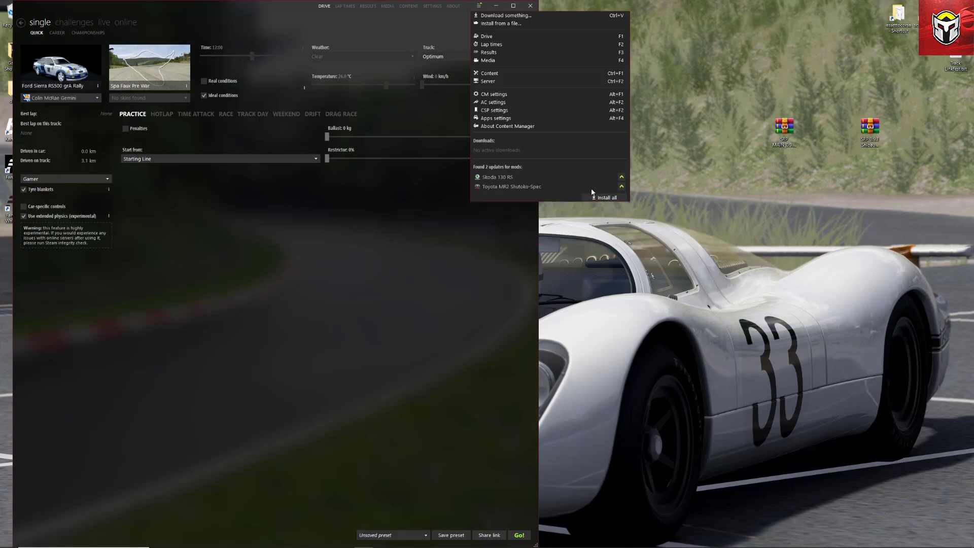
left_click(671, 240)
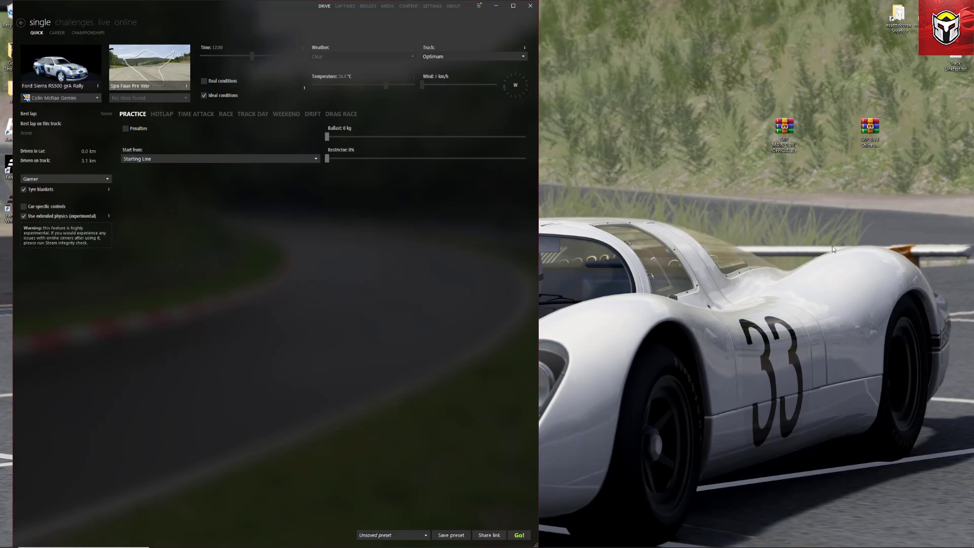
Find and select Shutoko Revival Project 0.9.1 in the list of all tracks.
left_click(140, 67)
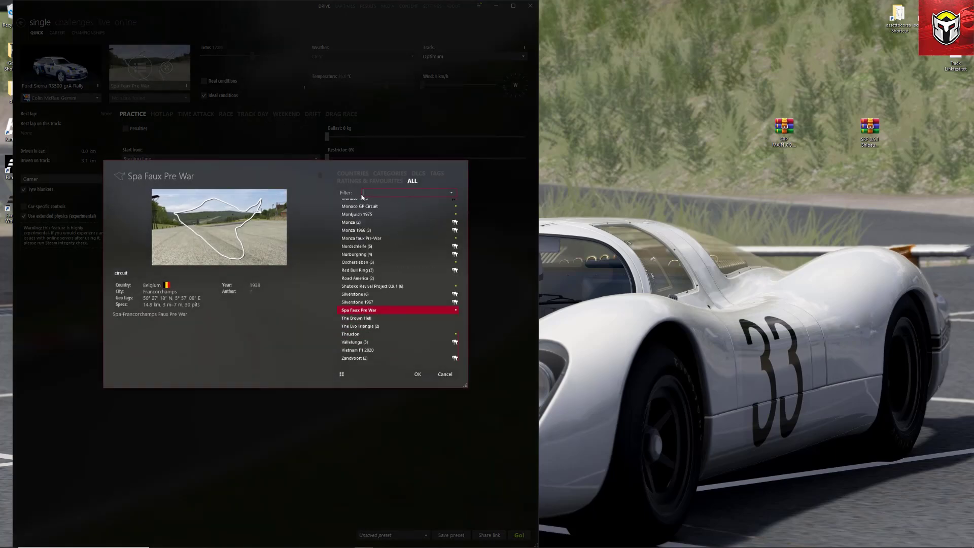
mouse_move(414, 260)
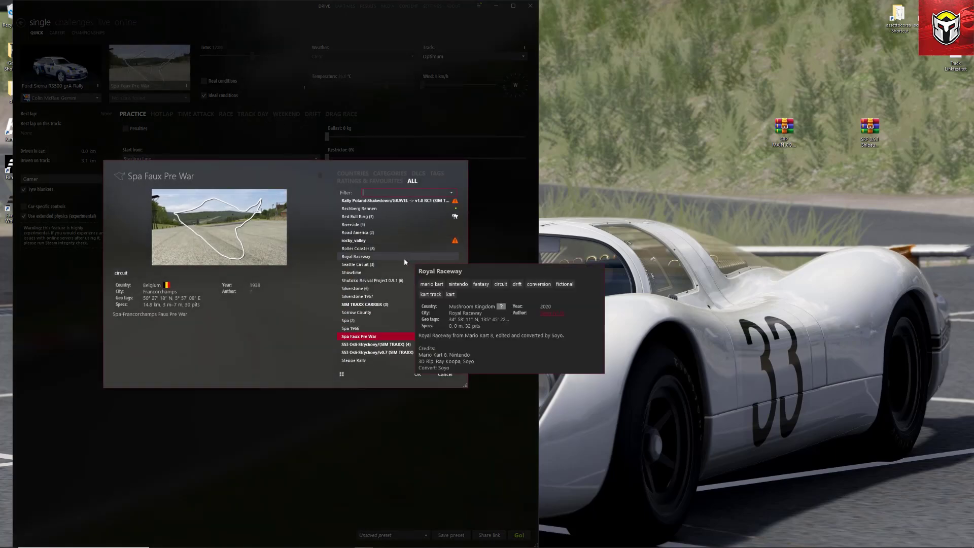
scroll(405, 261, "down", 5)
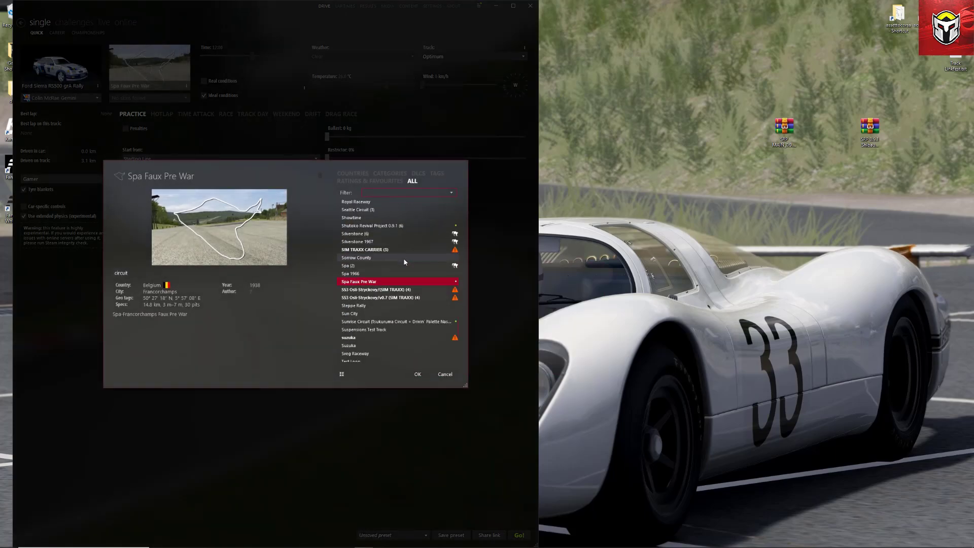
scroll(404, 262, "up", 2)
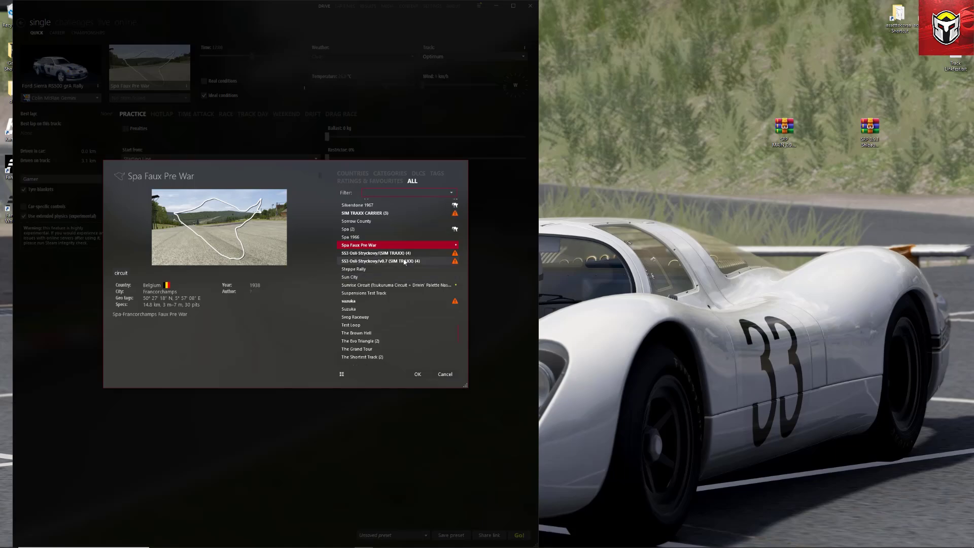
scroll(404, 262, "up", 2)
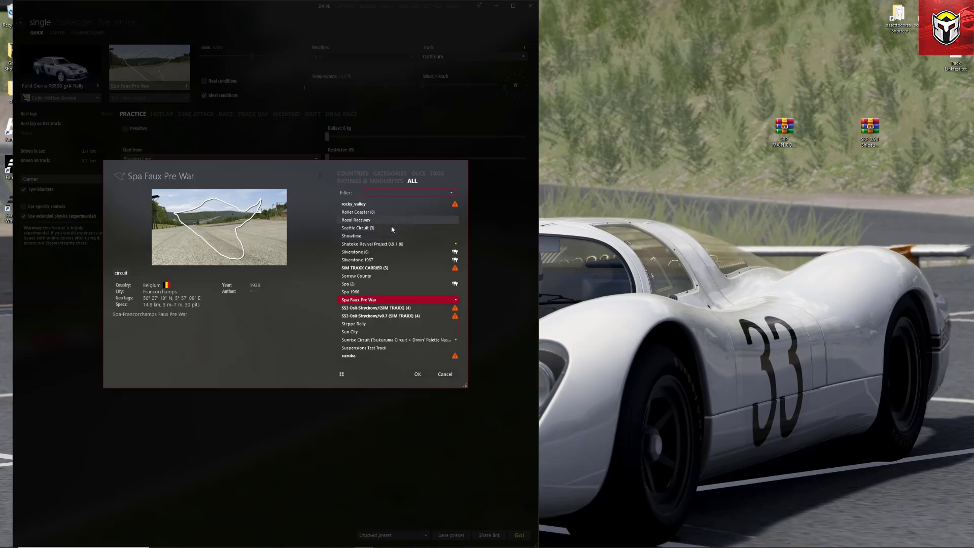
left_click(392, 245)
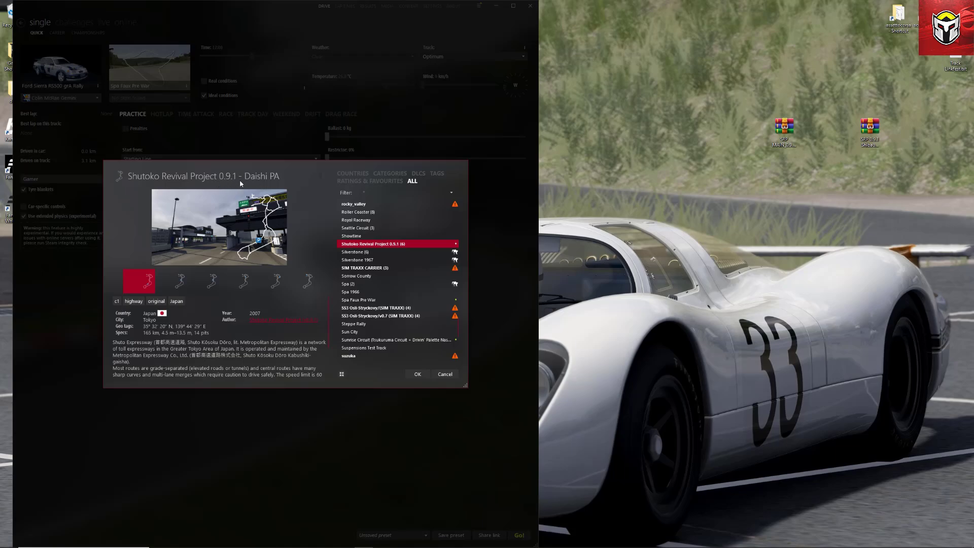
Preview the Shutoko Revival Project 0.9.1 layouts, including Daishi, Heiwajima and Shibaura PA, and accept Yoyogi PA as the track.
left_click(179, 283)
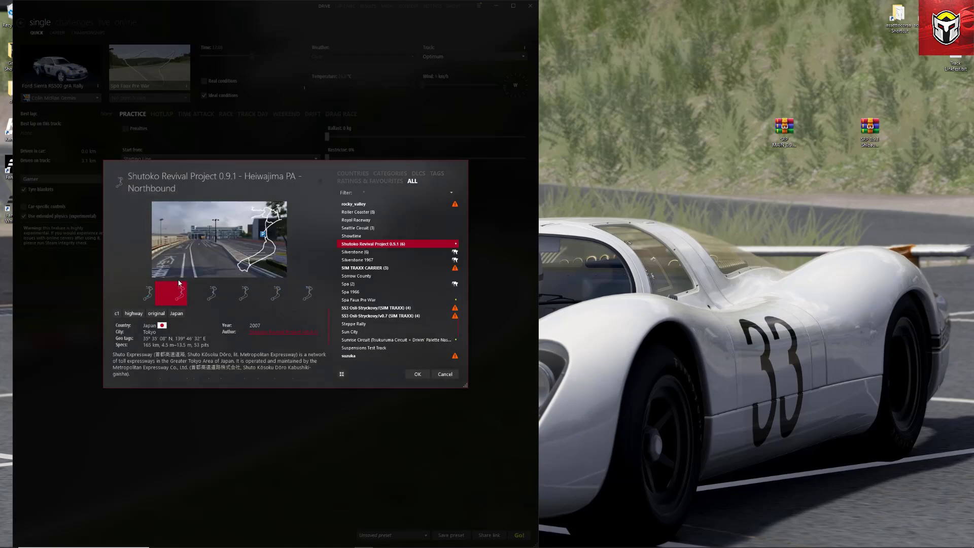
left_click(148, 294)
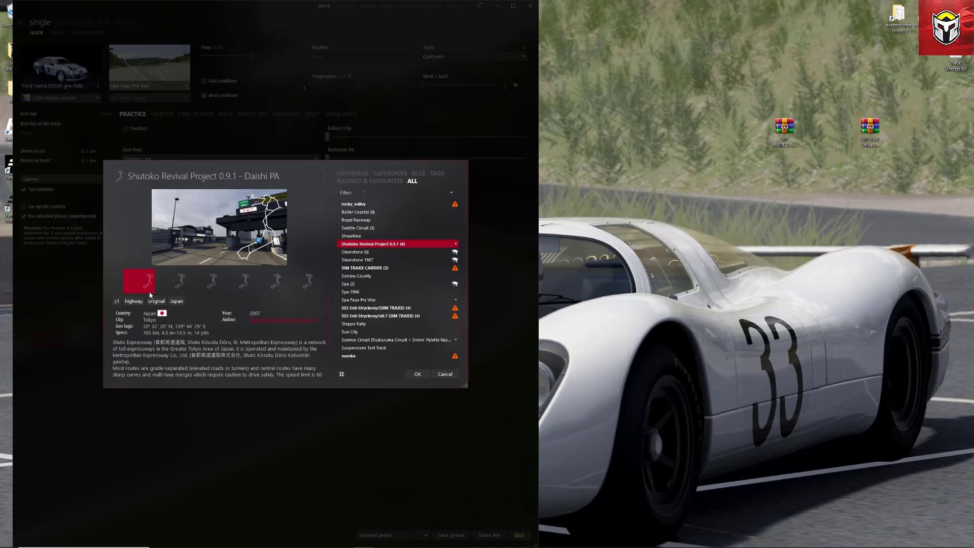
left_click(177, 285)
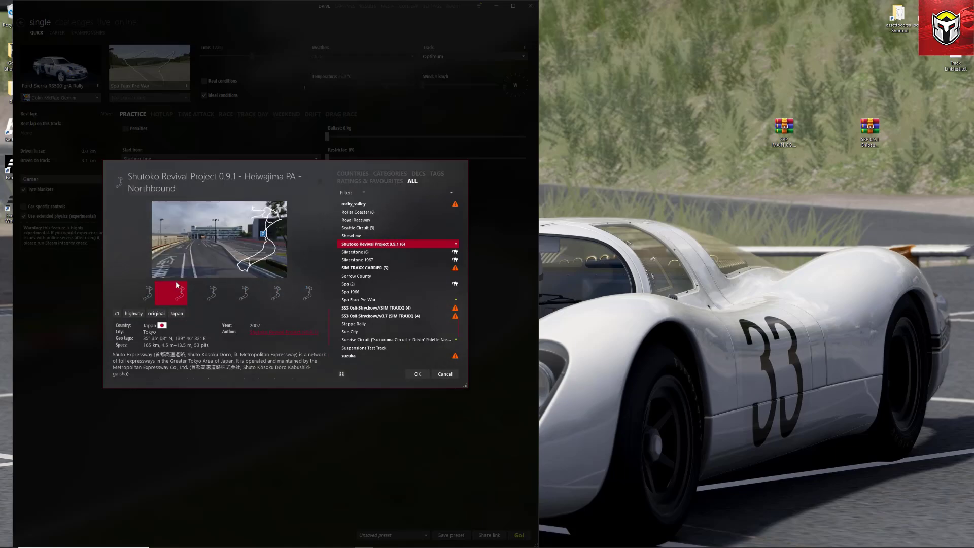
left_click(218, 292)
left_click(245, 292)
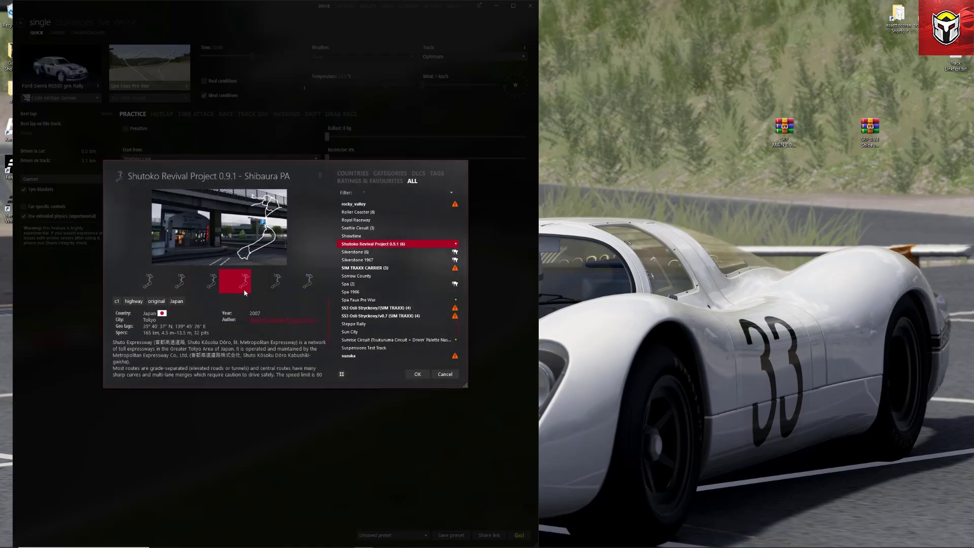
left_click(273, 293)
left_click(299, 289)
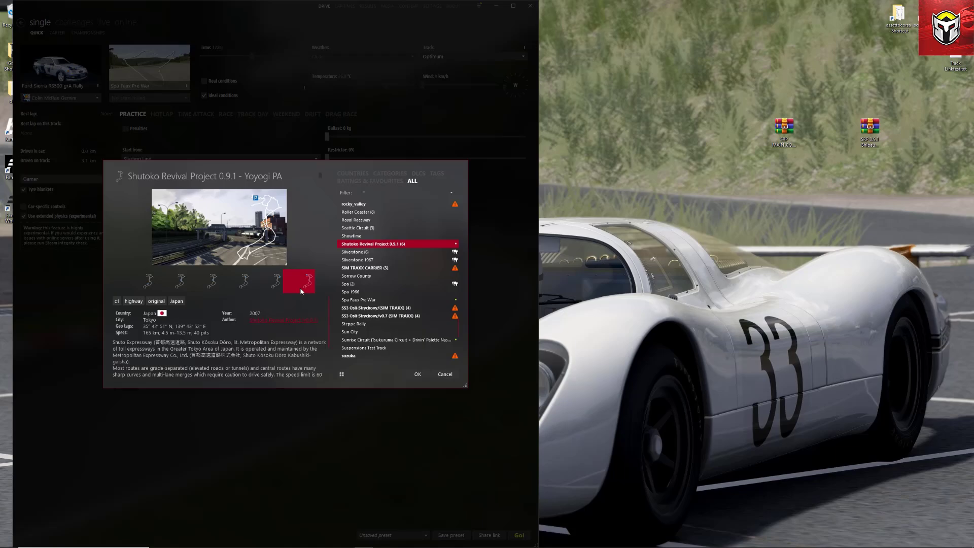
left_click(417, 374)
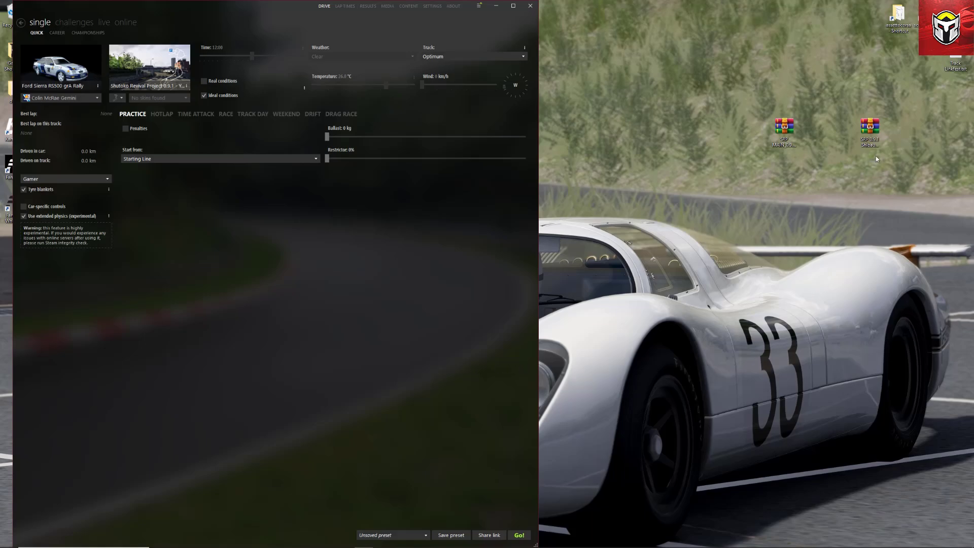
Install the Shibaura PA Traffic layout from SRP 0.9.1 Shibaura Traffic.7z on the desktop.
left_click(878, 129)
left_click(434, 220)
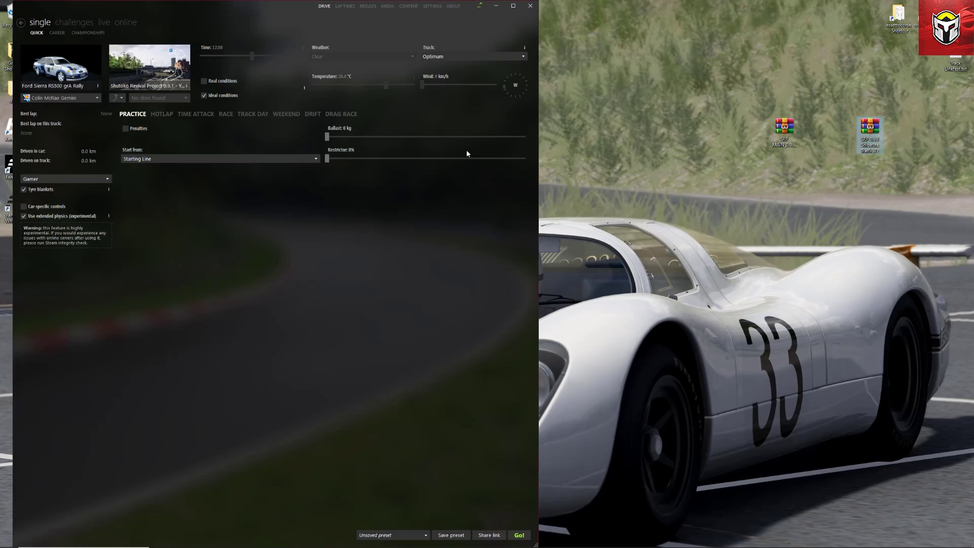
left_click(479, 6)
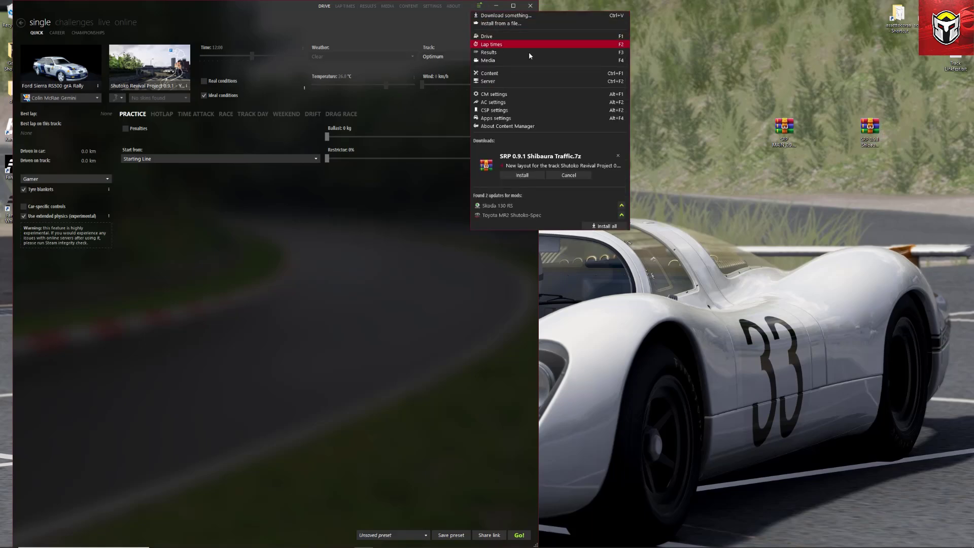
left_click(502, 168)
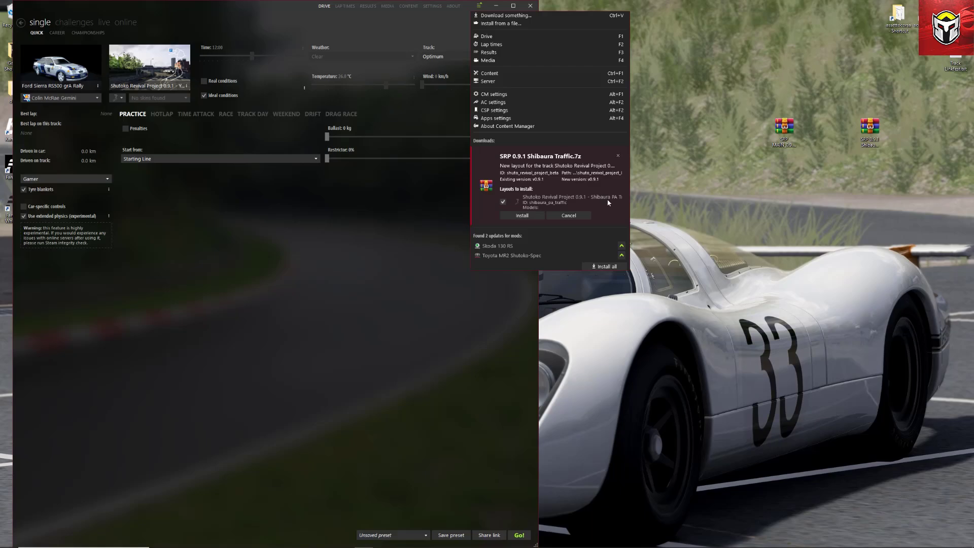
left_click(527, 217)
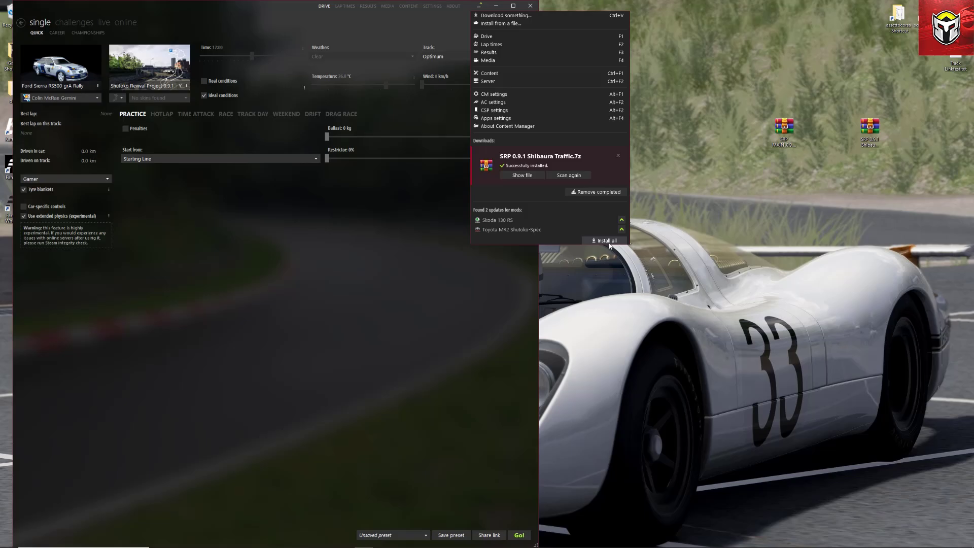
left_click(604, 240)
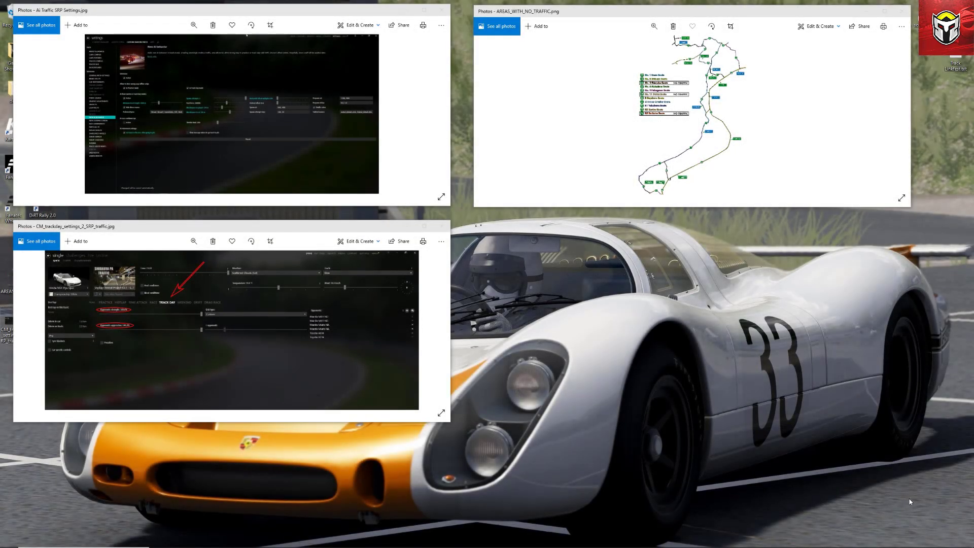
Examine the reference images for the New AI behavior settings, the areas without traffic and the Track Day setup.
left_click(441, 197)
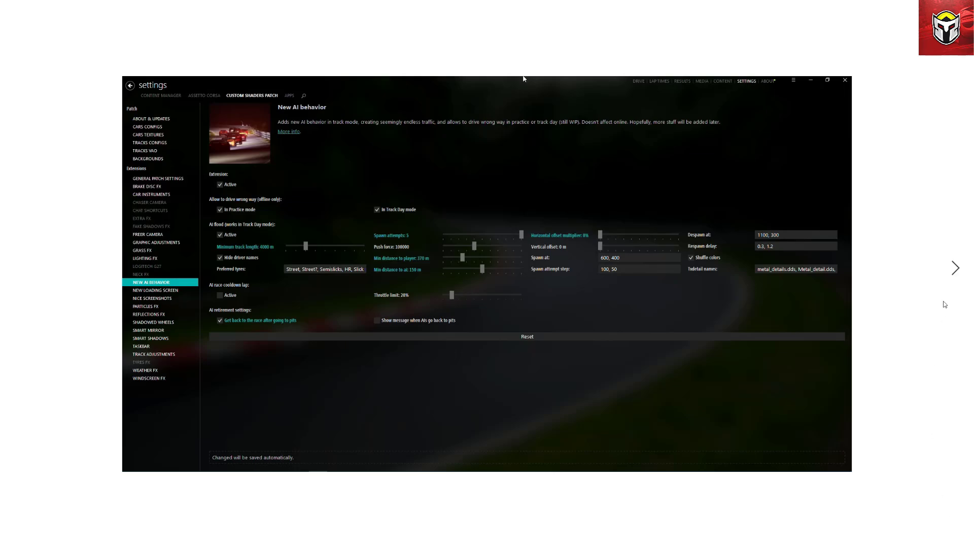
left_click(955, 267)
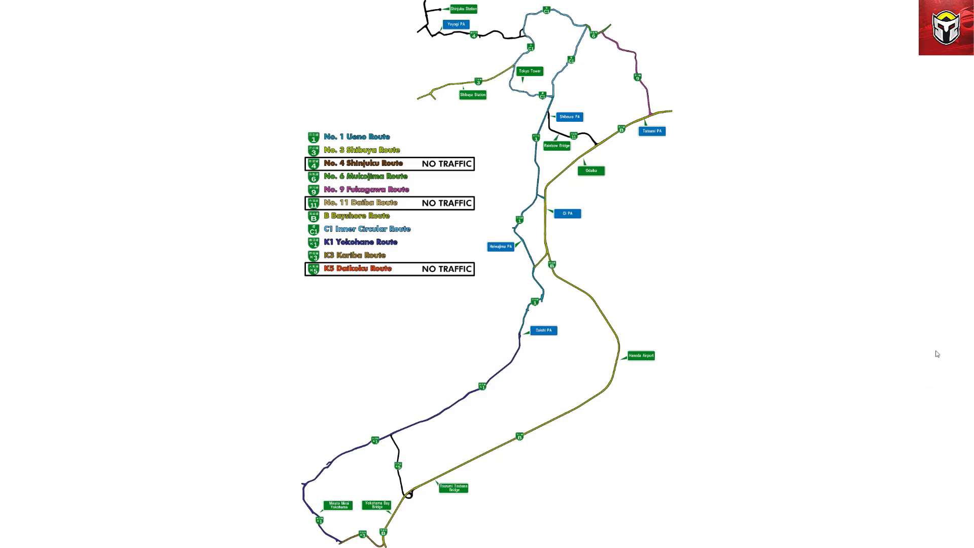
left_click(956, 270)
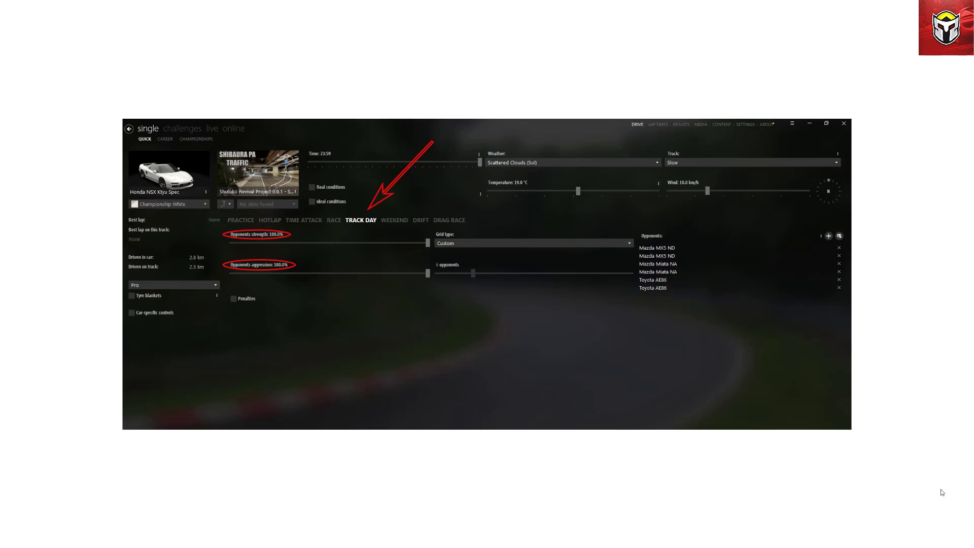
key("Escape")
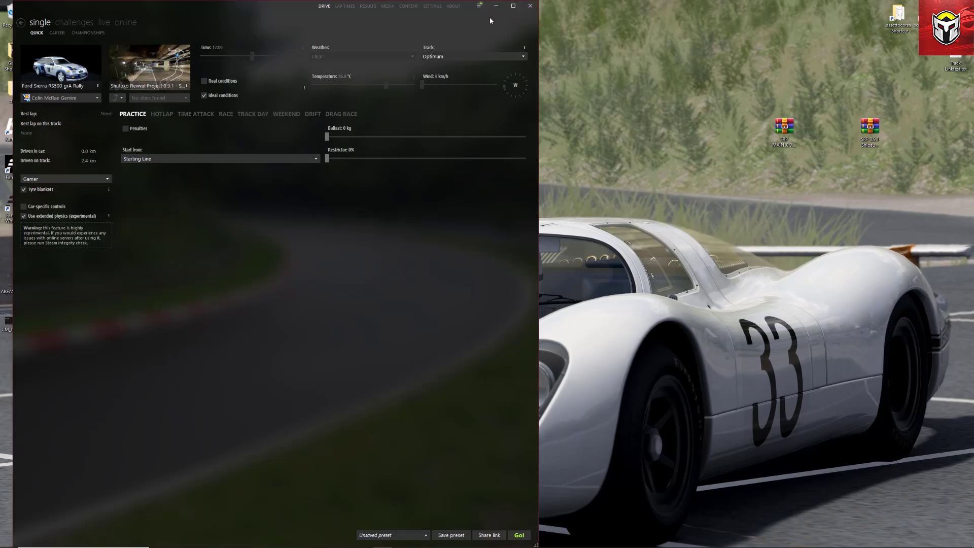
Choose the Shibaura PA Traffic layout of Shutoko Revival Project 0.9.1 and switch the session to Track Day.
left_click(142, 68)
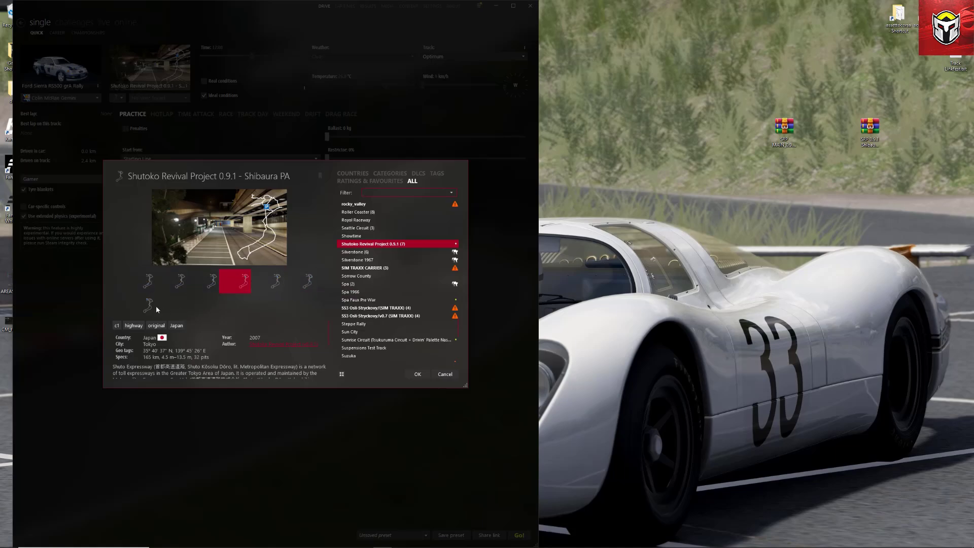
left_click(273, 284)
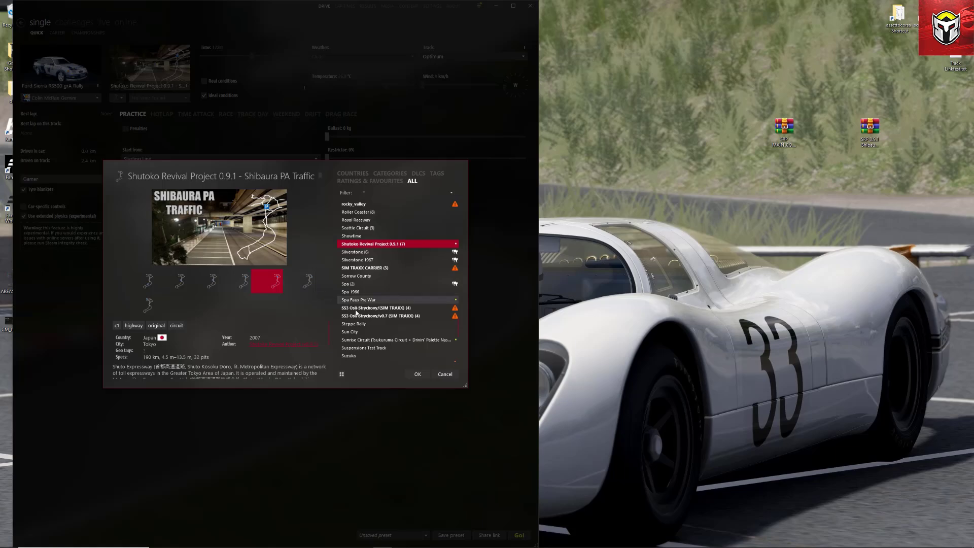
left_click(417, 374)
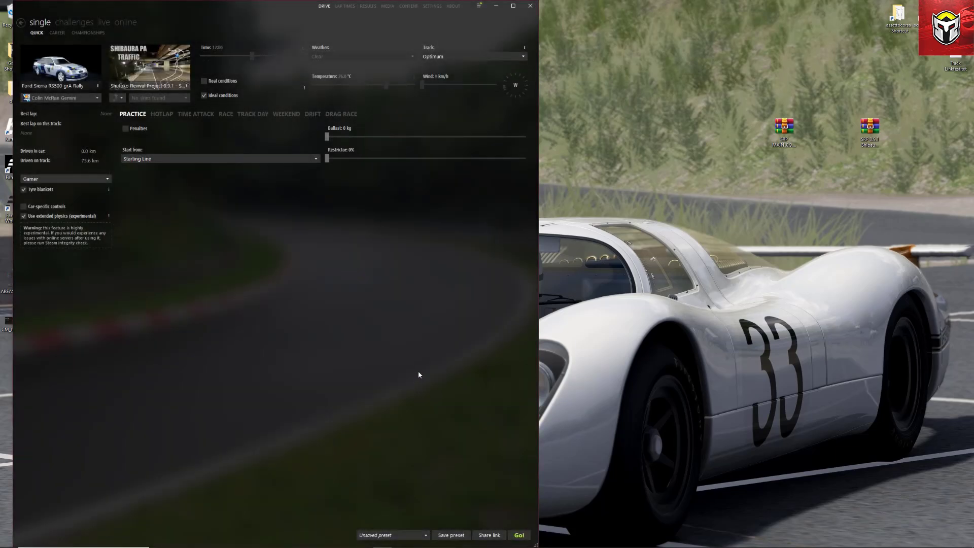
left_click(255, 114)
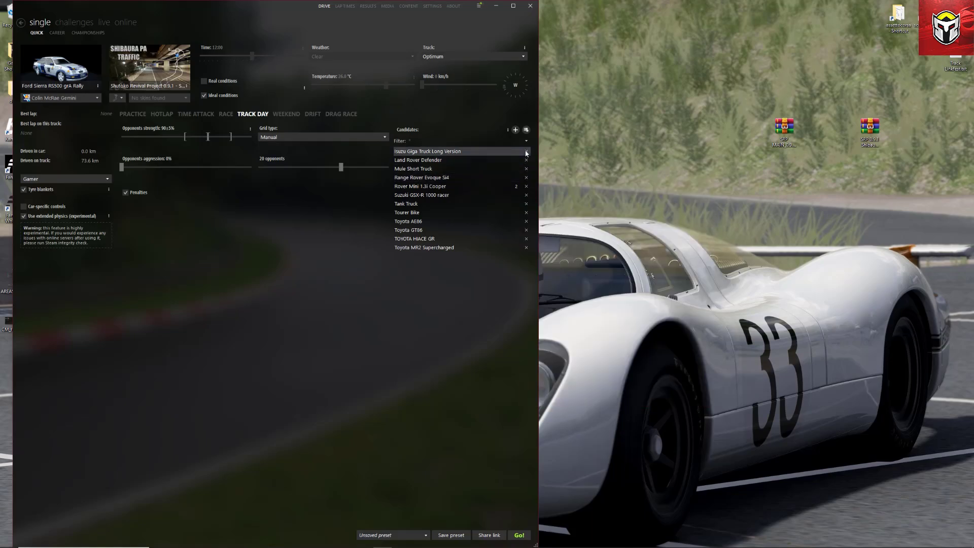
Remove the Rover Mini, Toyota AE86, HIACE GR, MR2 Supercharged, Range Rover Evoque and Land Rover Defender from the opponent candidates.
mouse_move(455, 151)
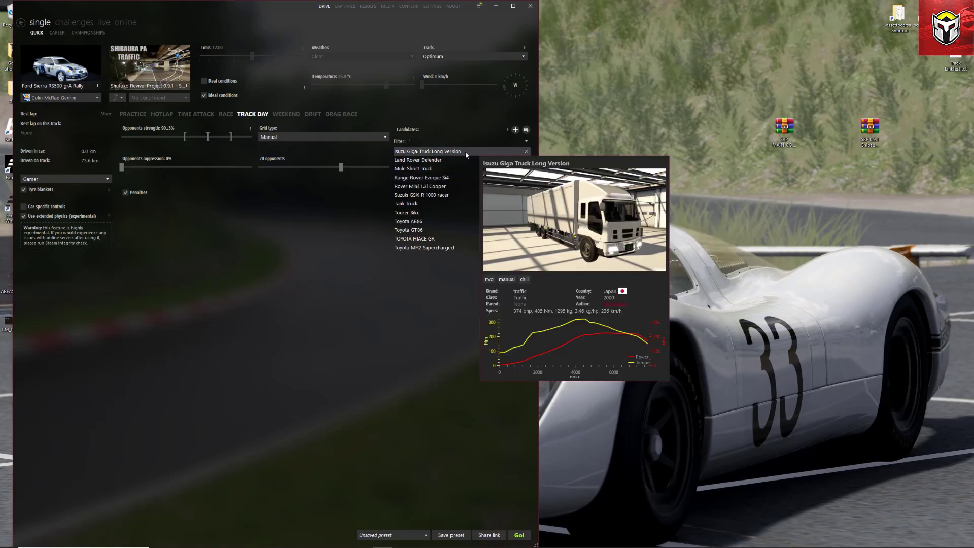
mouse_move(470, 195)
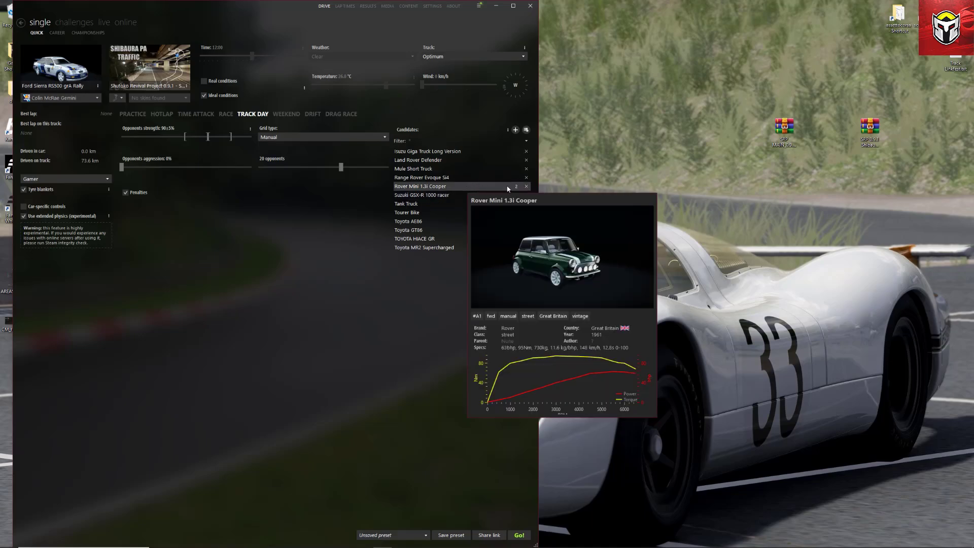
left_click(527, 187)
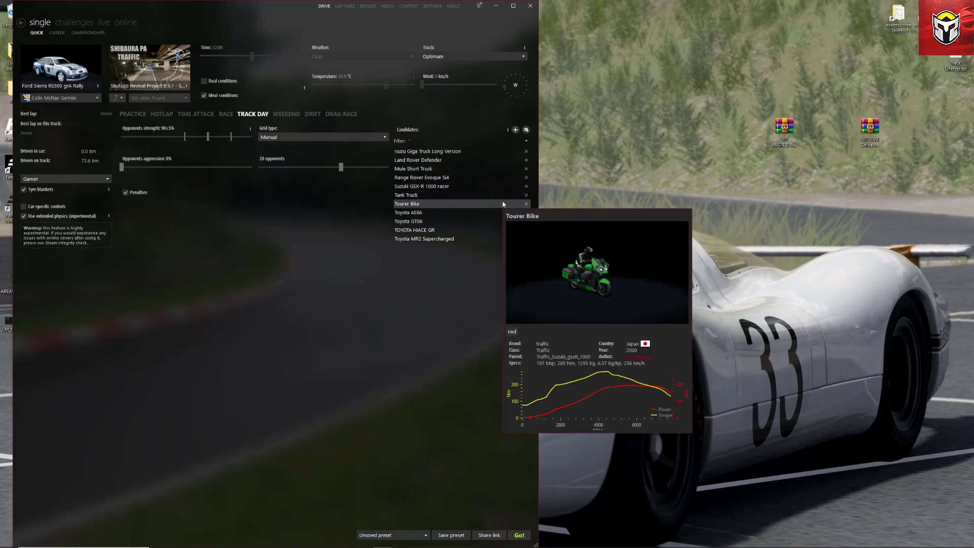
left_click(526, 212)
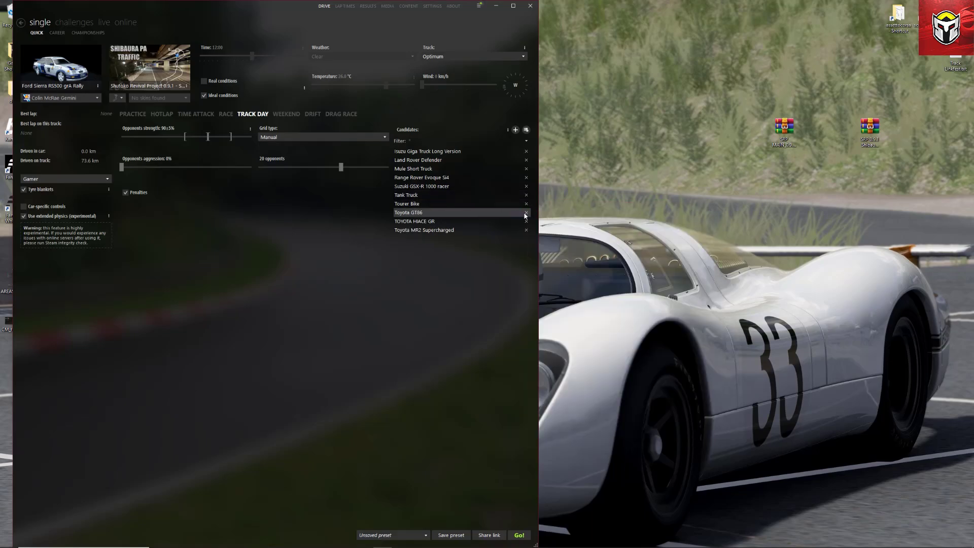
mouse_move(486, 212)
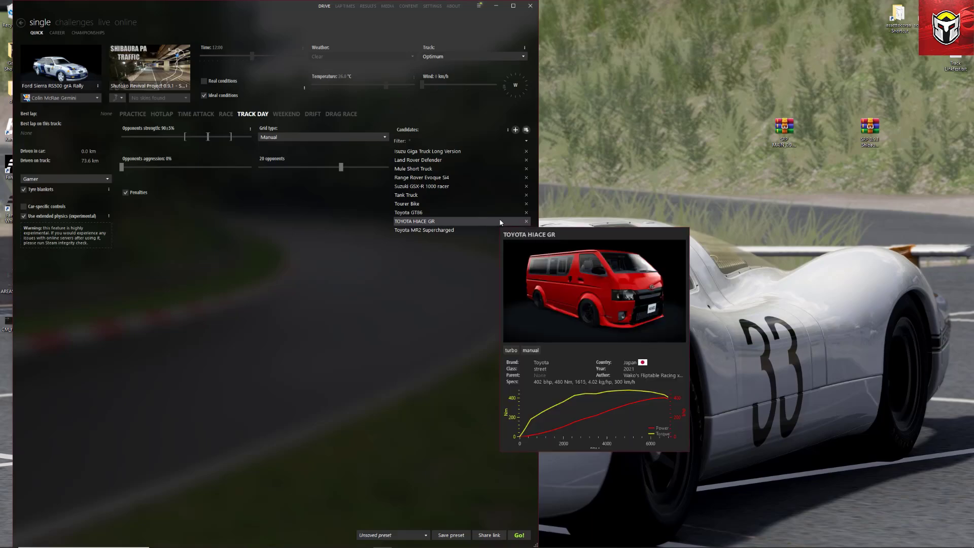
left_click(527, 221)
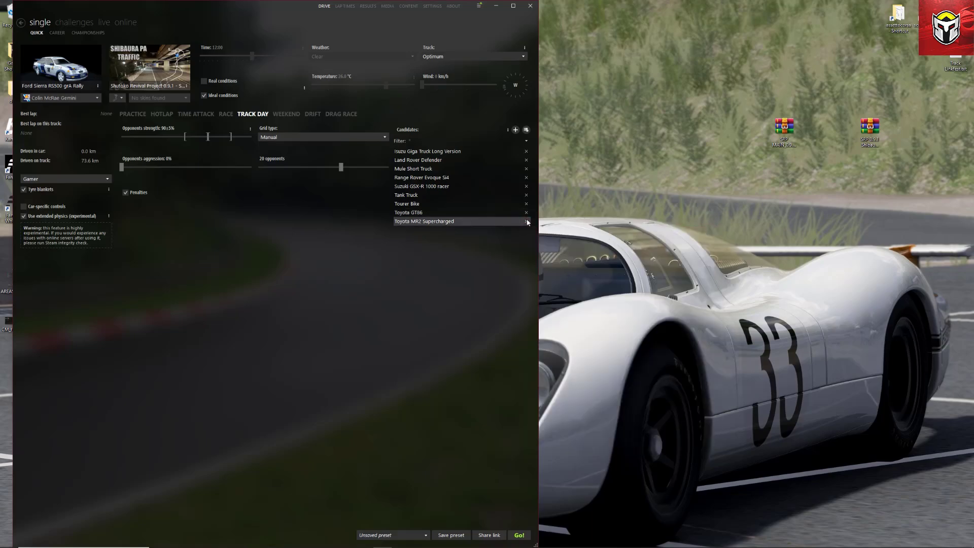
left_click(527, 221)
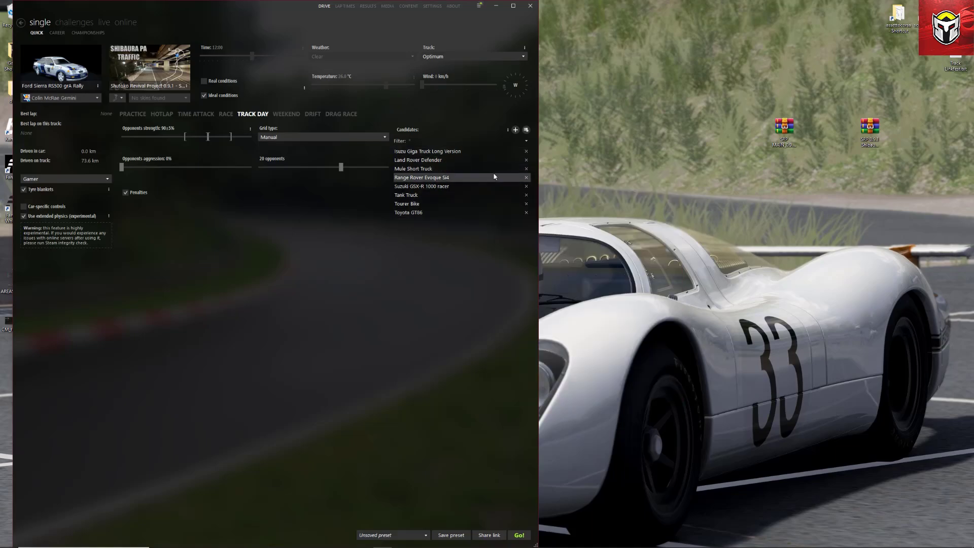
mouse_move(494, 177)
left_click(526, 177)
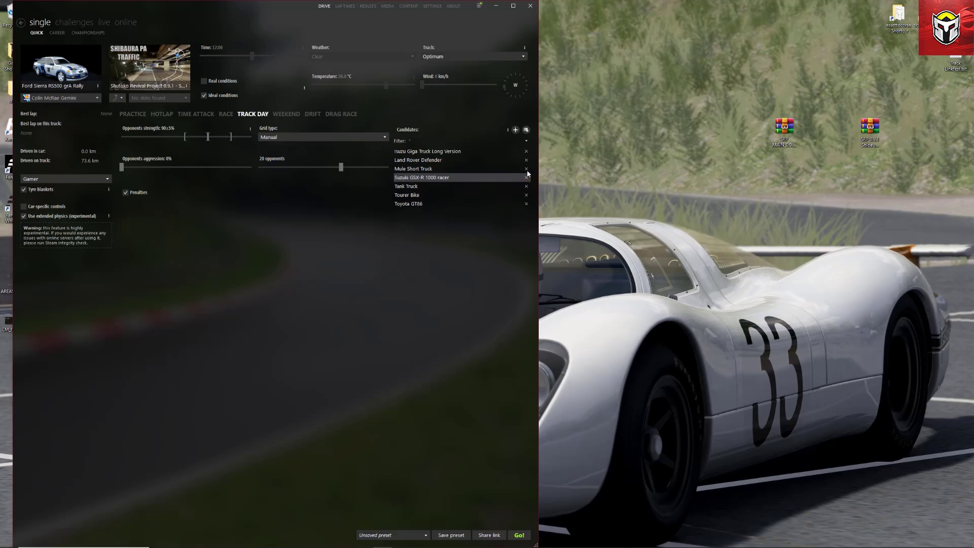
left_click(527, 160)
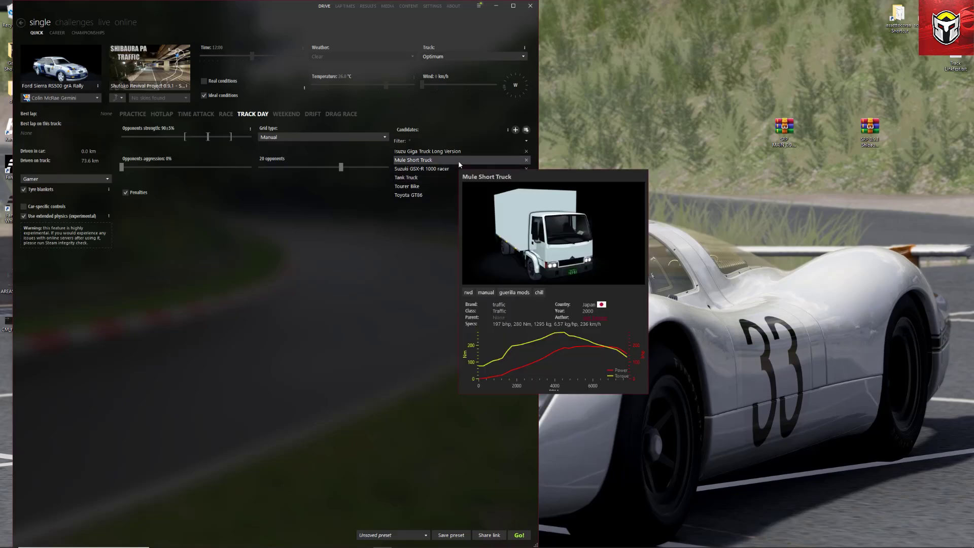
Set the grid to 6 opponents with 97.5±2.5% strength and 100% aggression.
left_click_drag(341, 167, 283, 172)
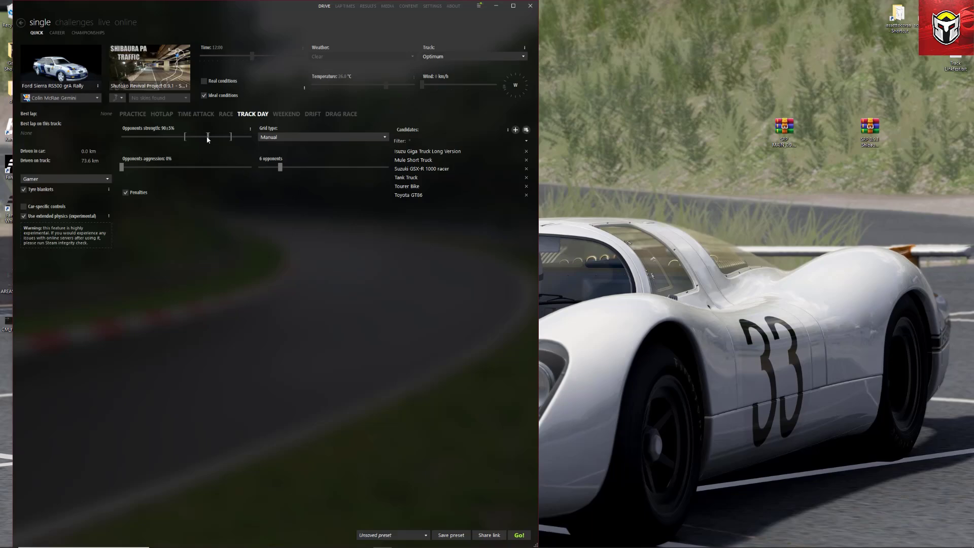
left_click_drag(210, 142, 258, 144)
left_click_drag(124, 167, 284, 174)
Open the car selection, list the Toyota cars and preview the Celica ST185 4WD Turbo.
left_click(52, 68)
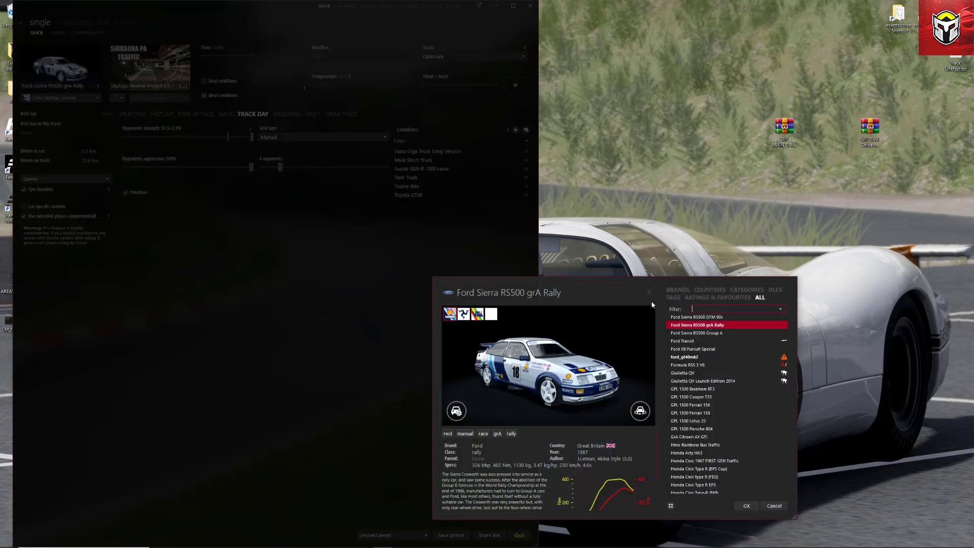
left_click(678, 289)
left_click(740, 476)
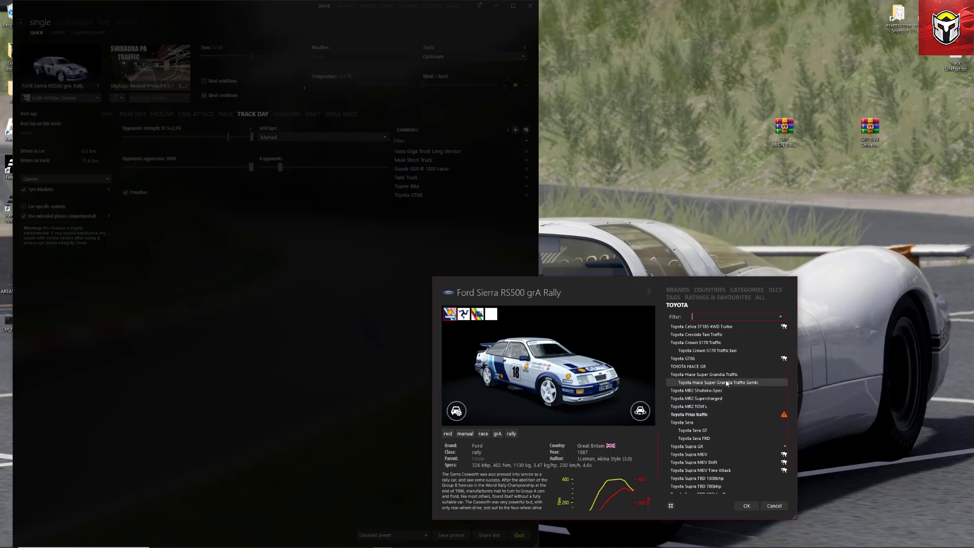
left_click(723, 328)
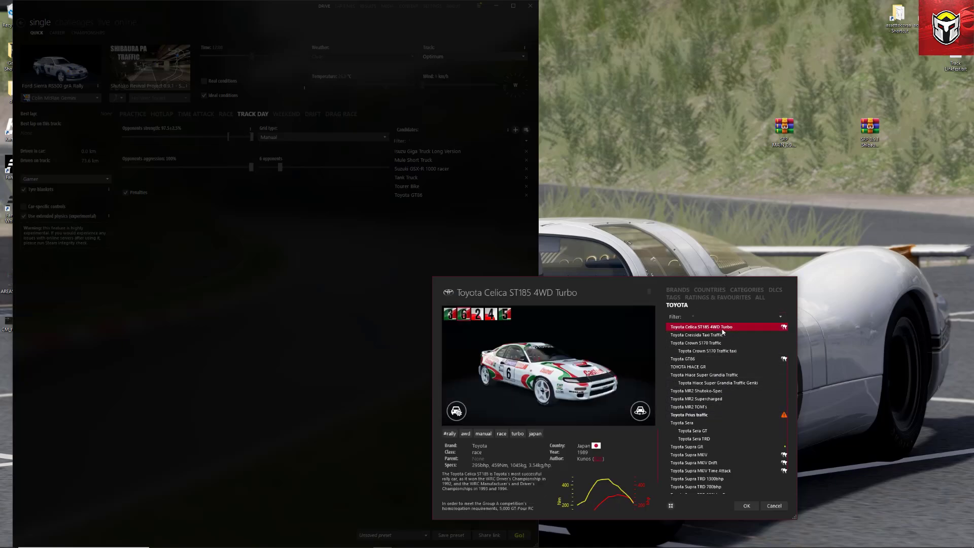
scroll(724, 332, "up", 2)
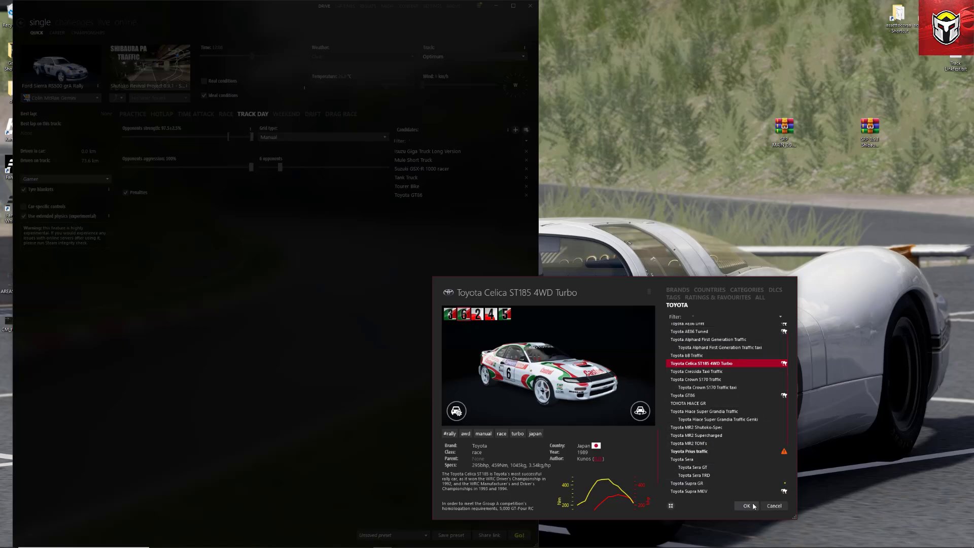
Compare the Toyota Sera variants and choose the Sera GT with the white Burguer King skin as the player's car.
scroll(744, 480, "down", 3)
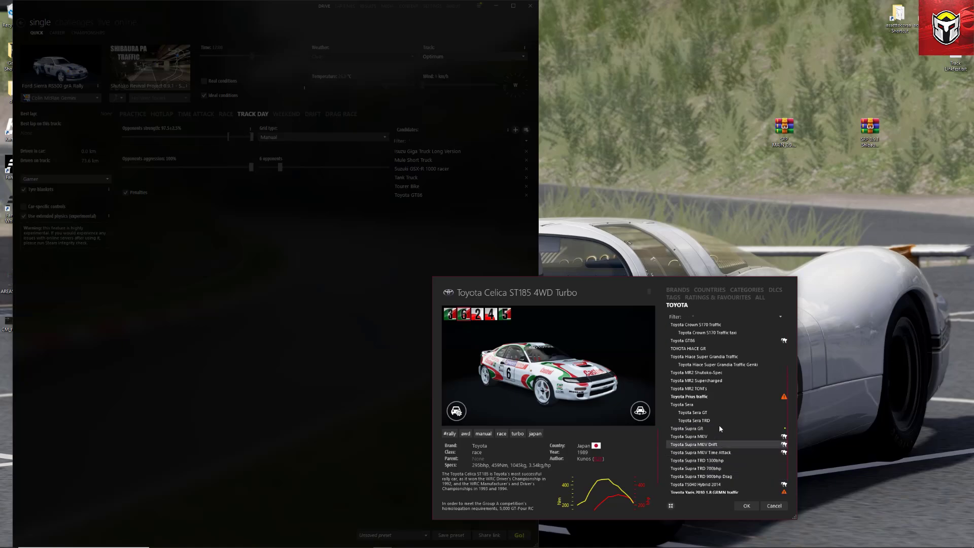
left_click(714, 405)
left_click(714, 412)
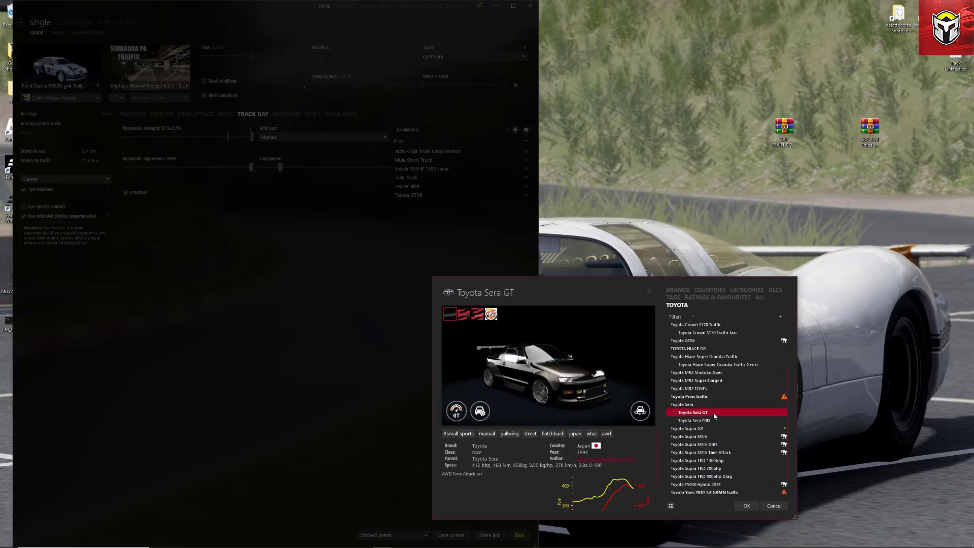
left_click(714, 420)
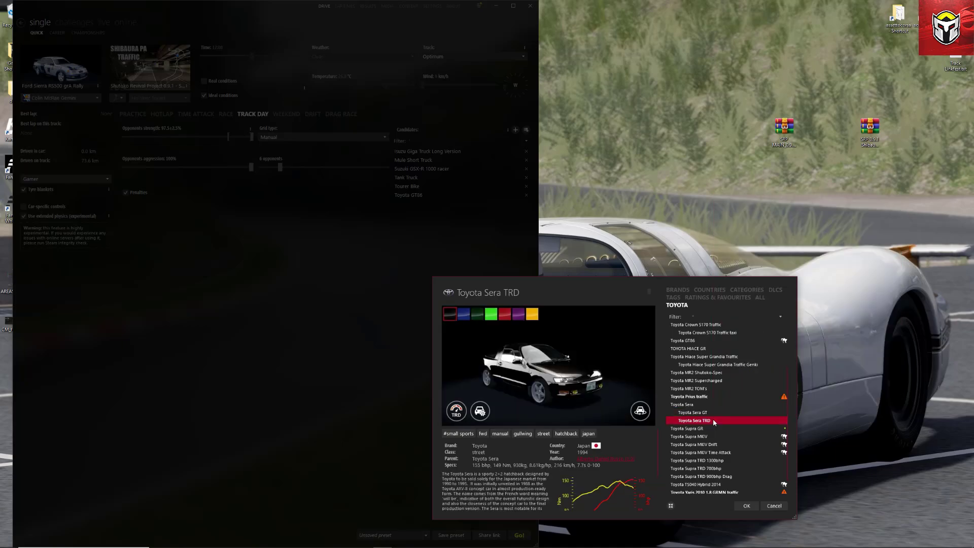
left_click(493, 315)
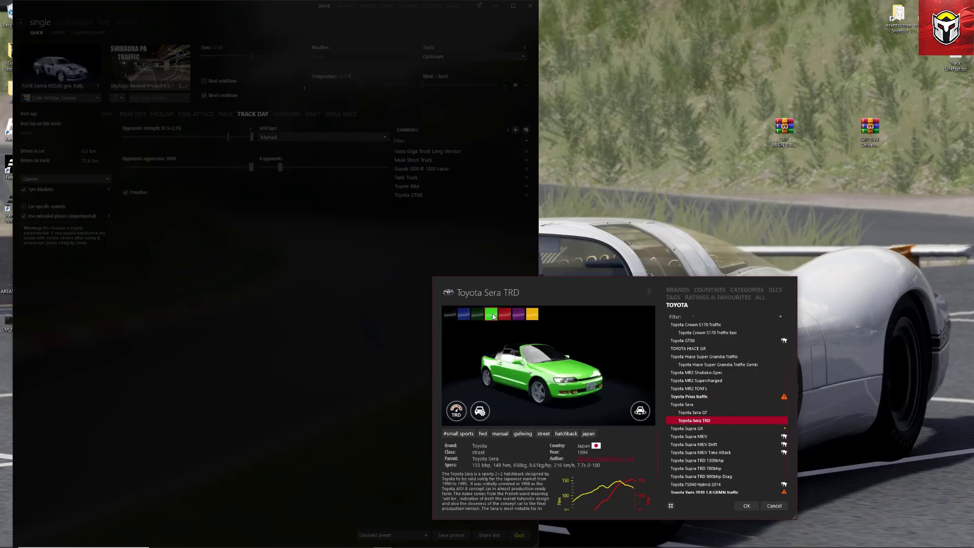
left_click(691, 412)
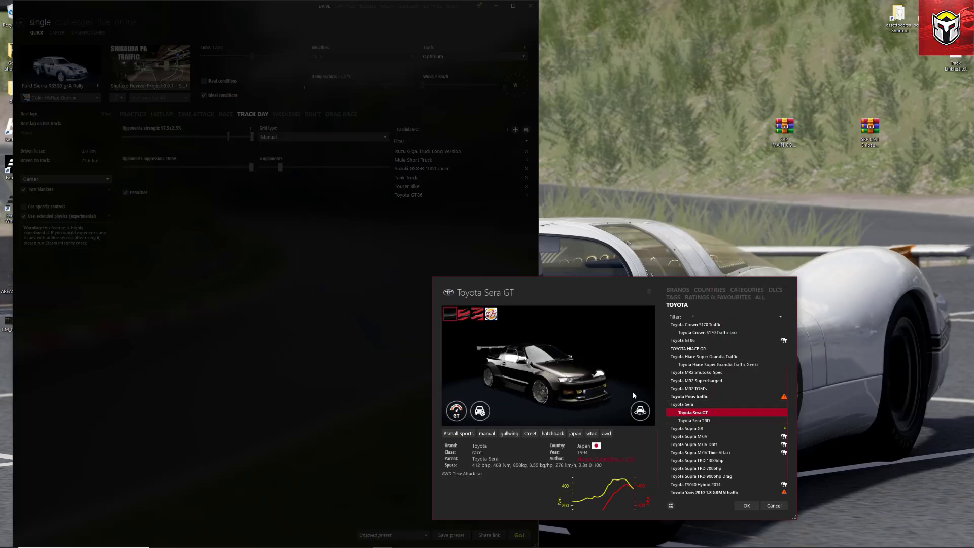
left_click(491, 314)
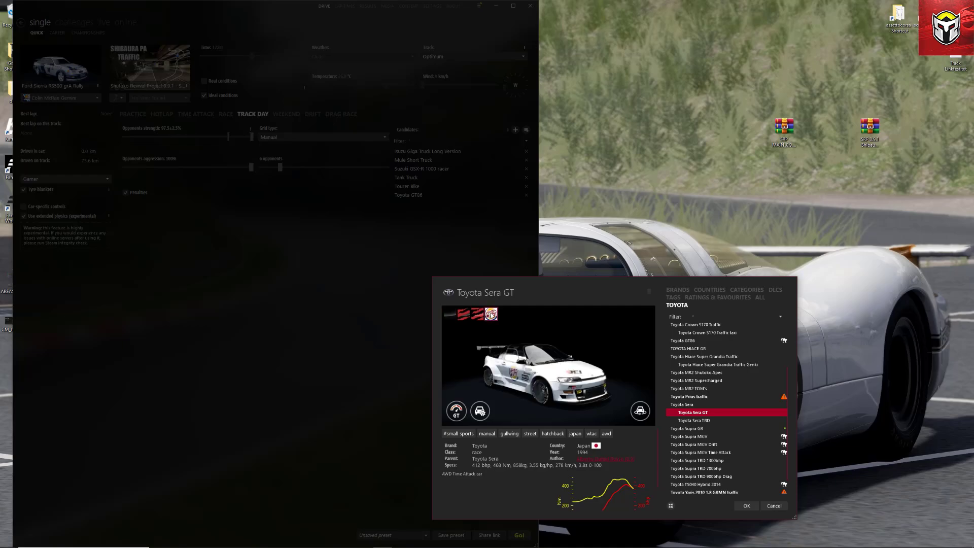
left_click(738, 505)
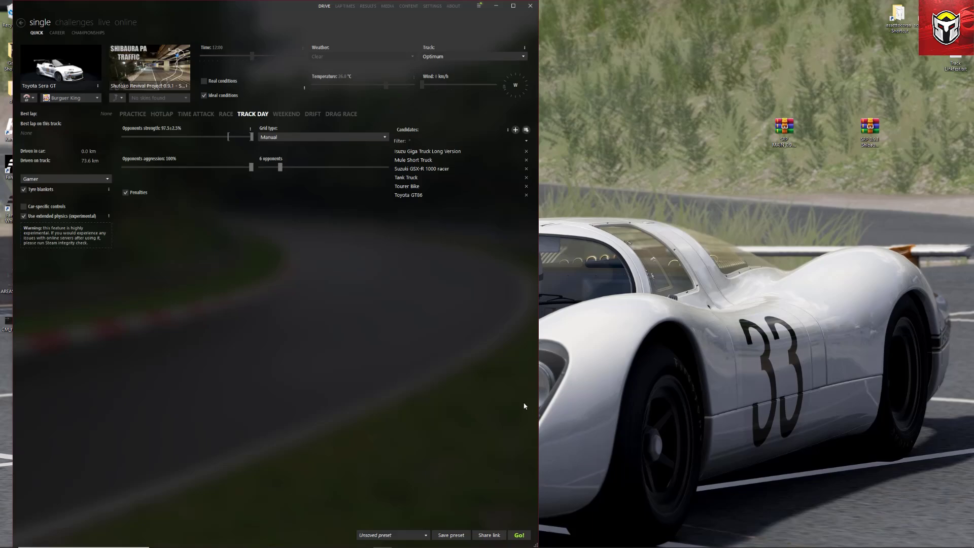